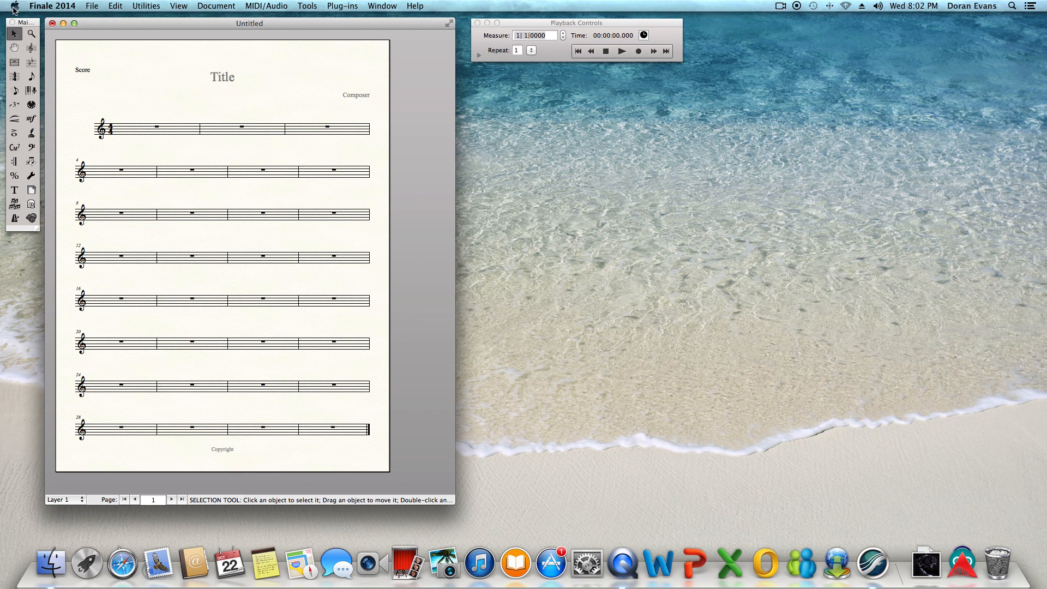
{"action": "left_click", "coordinate": [15, 7]}
{"action": "mouse_move", "coordinate": [49, 8]}
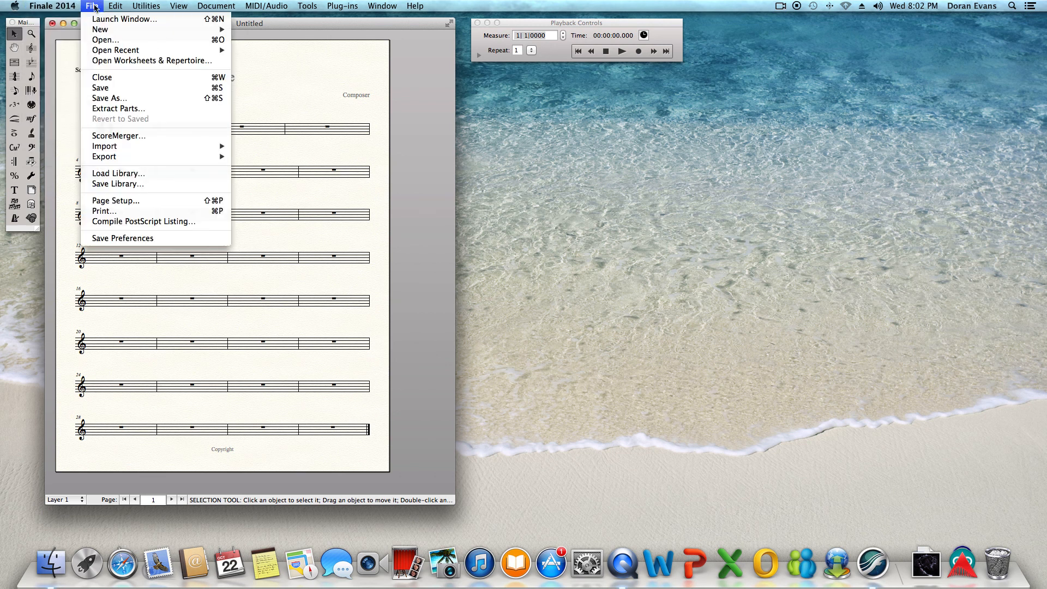
{"action": "mouse_move", "coordinate": [116, 6]}
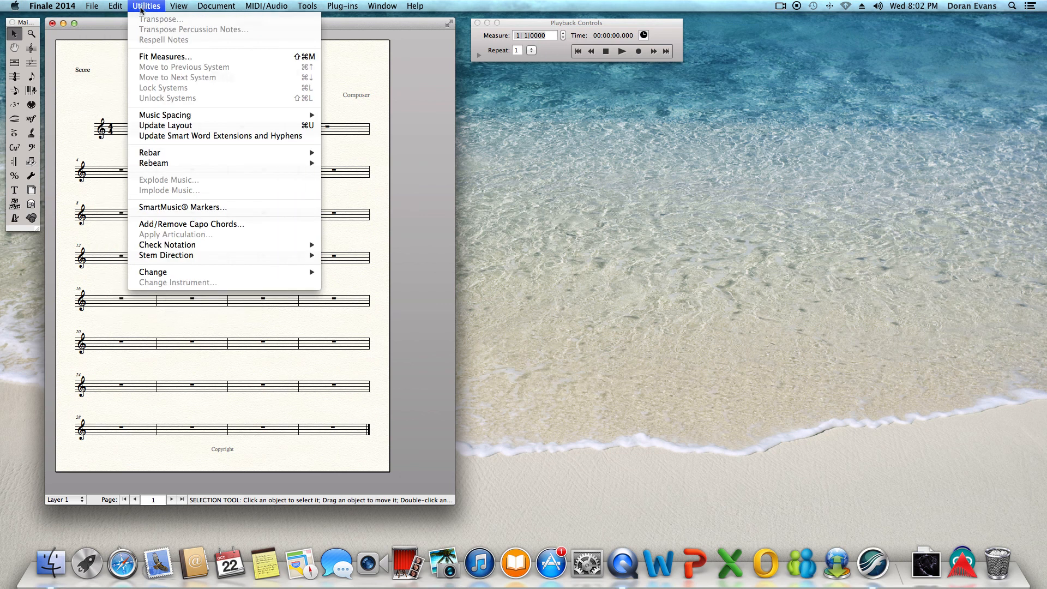
{"action": "mouse_move", "coordinate": [178, 9]}
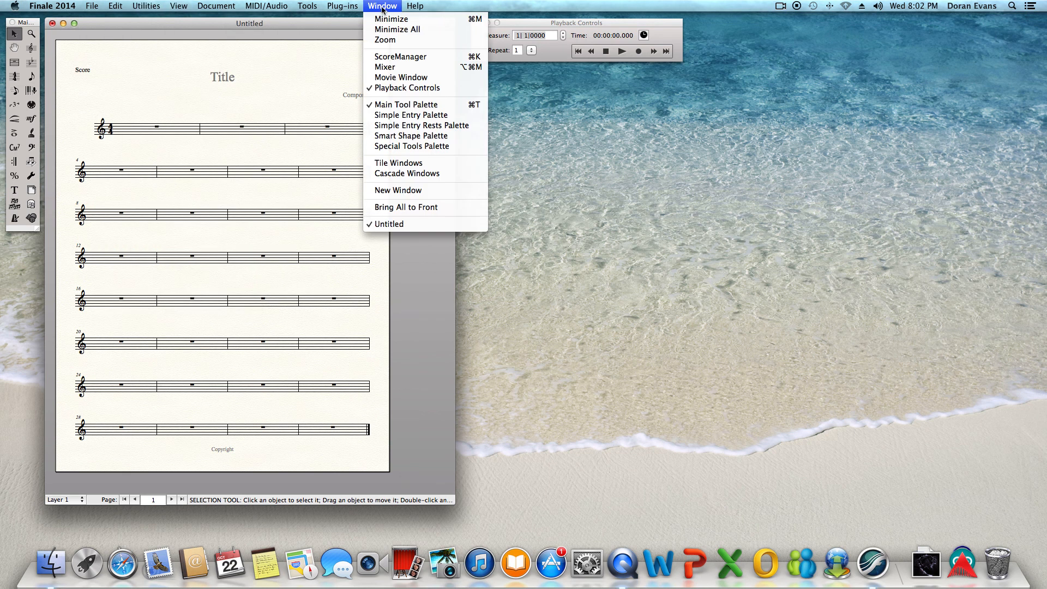
{"action": "mouse_move", "coordinate": [342, 8]}
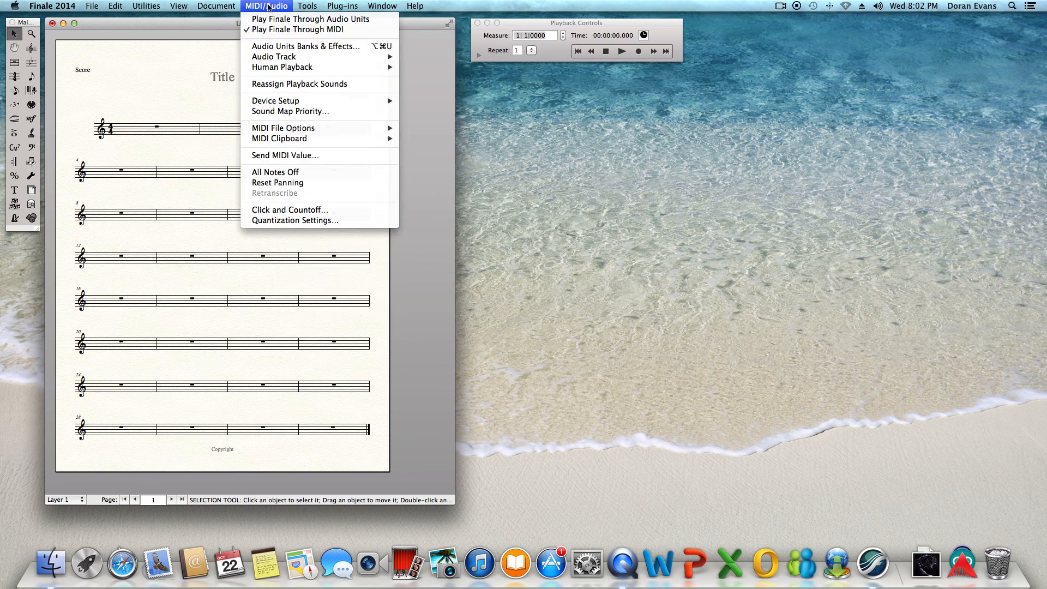
- Switch the score to Scroll View and widen the document window to nearly the full screen width
{"action": "mouse_move", "coordinate": [236, 6]}
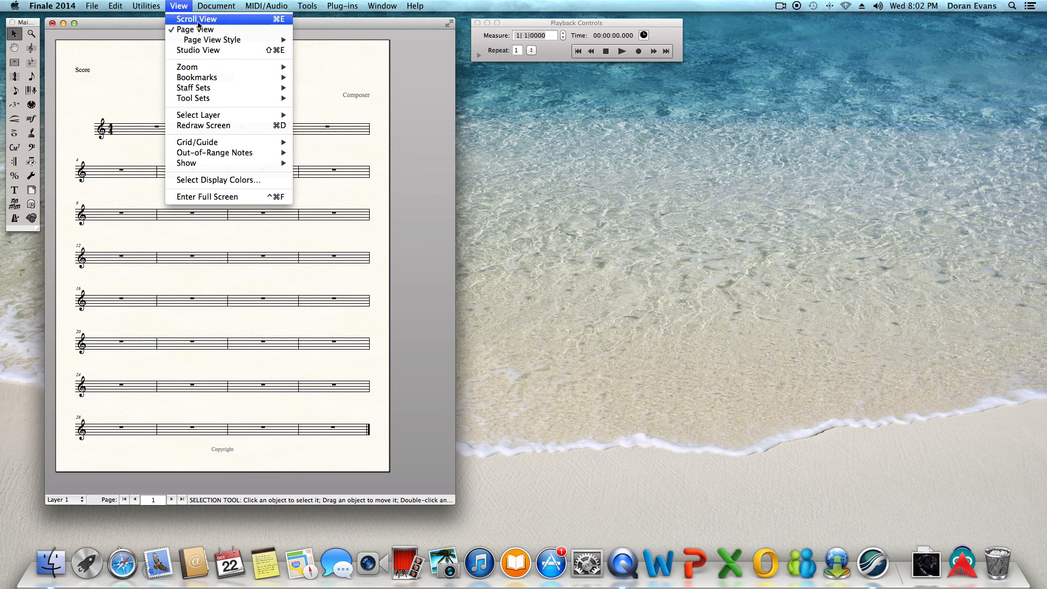
{"action": "left_click", "coordinate": [198, 19]}
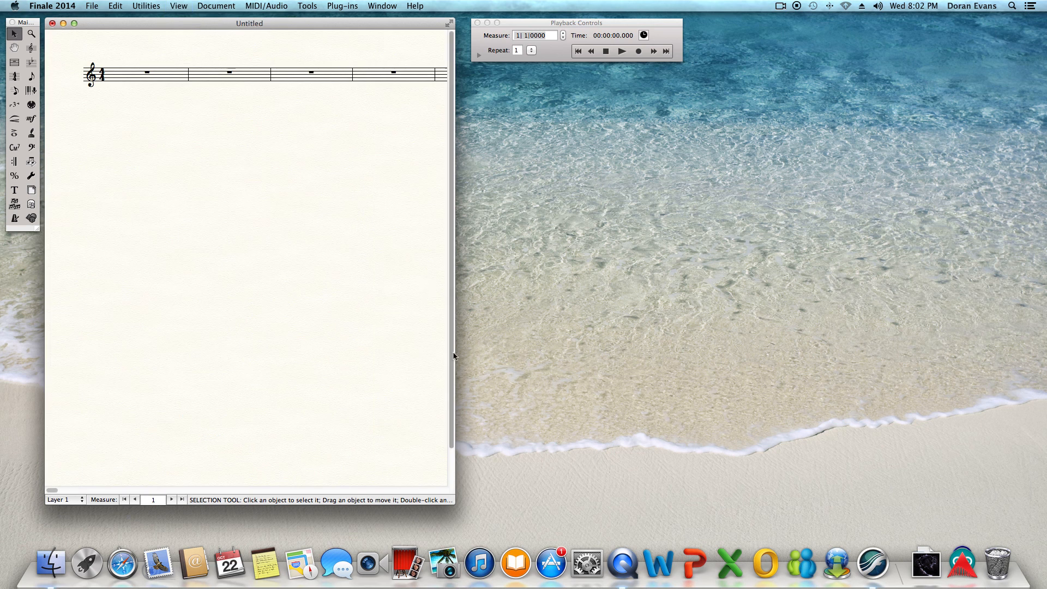
{"action": "left_click_drag", "start_coordinate": [453, 354], "coordinate": [1027, 286]}
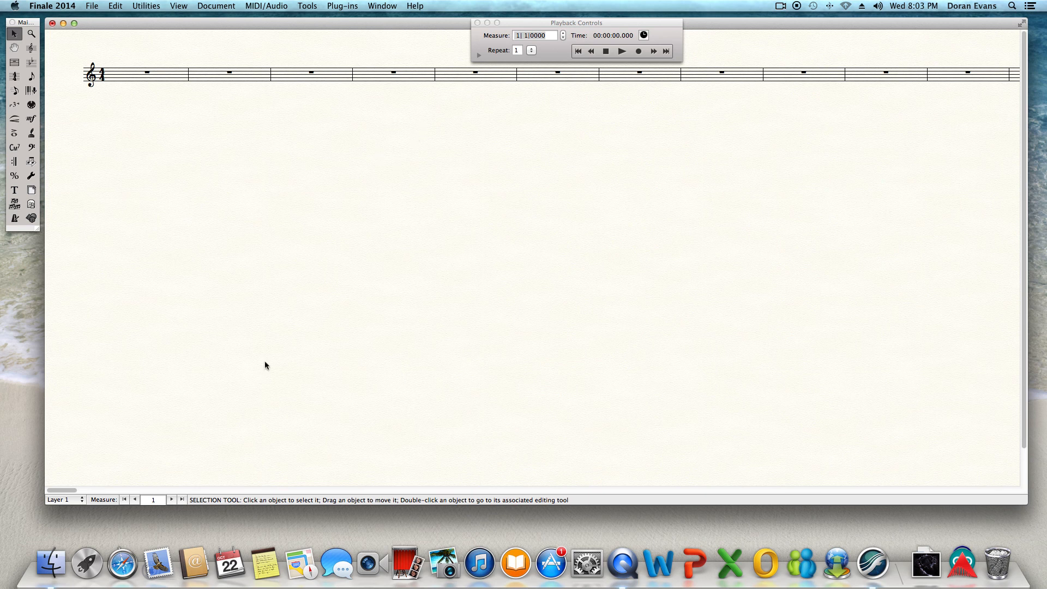
{"action": "mouse_move", "coordinate": [64, 489]}
{"action": "left_mouse_down"}
{"action": "mouse_move", "coordinate": [297, 491]}
{"action": "mouse_move", "coordinate": [636, 439]}
{"action": "mouse_move", "coordinate": [856, 451]}
{"action": "mouse_move", "coordinate": [432, 446]}
{"action": "mouse_move", "coordinate": [296, 425]}
{"action": "mouse_move", "coordinate": [3, 417]}
{"action": "mouse_move", "coordinate": [11, 413]}
{"action": "left_mouse_up"}
- Add five more blank staves below the first one with the Staff tool, placing them at freely chosen distances
{"action": "left_click", "coordinate": [31, 48]}
{"action": "double_click", "coordinate": [82, 103]}
{"action": "double_click", "coordinate": [84, 175]}
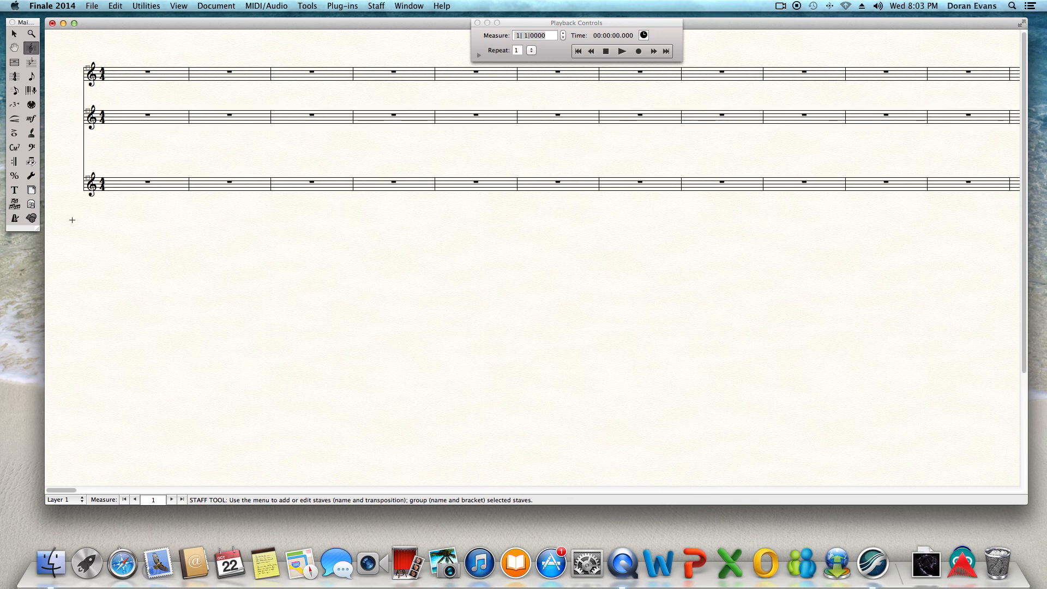
{"action": "double_click", "coordinate": [77, 254]}
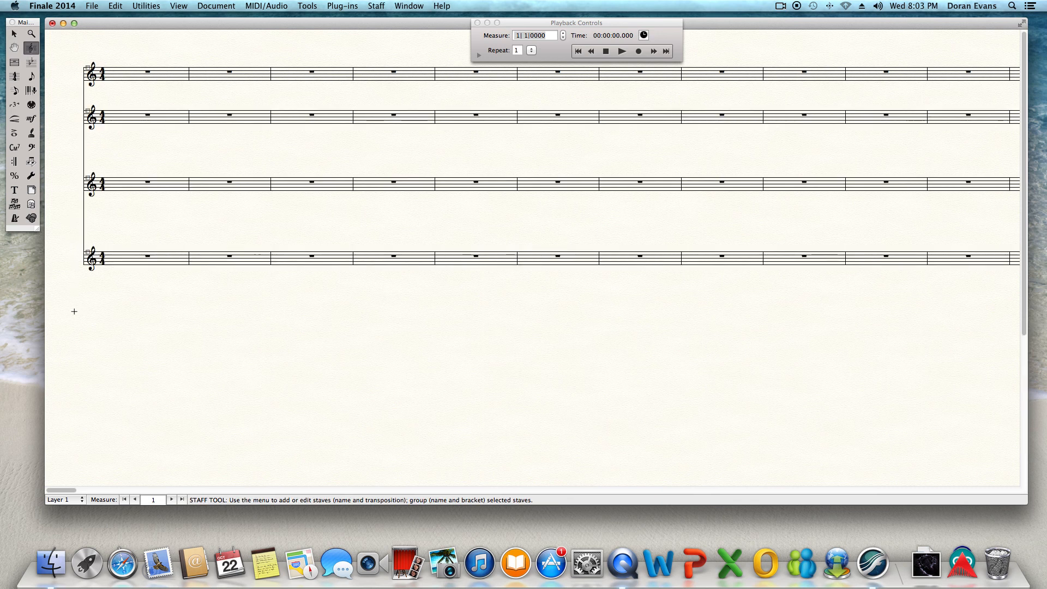
{"action": "double_click", "coordinate": [85, 222]}
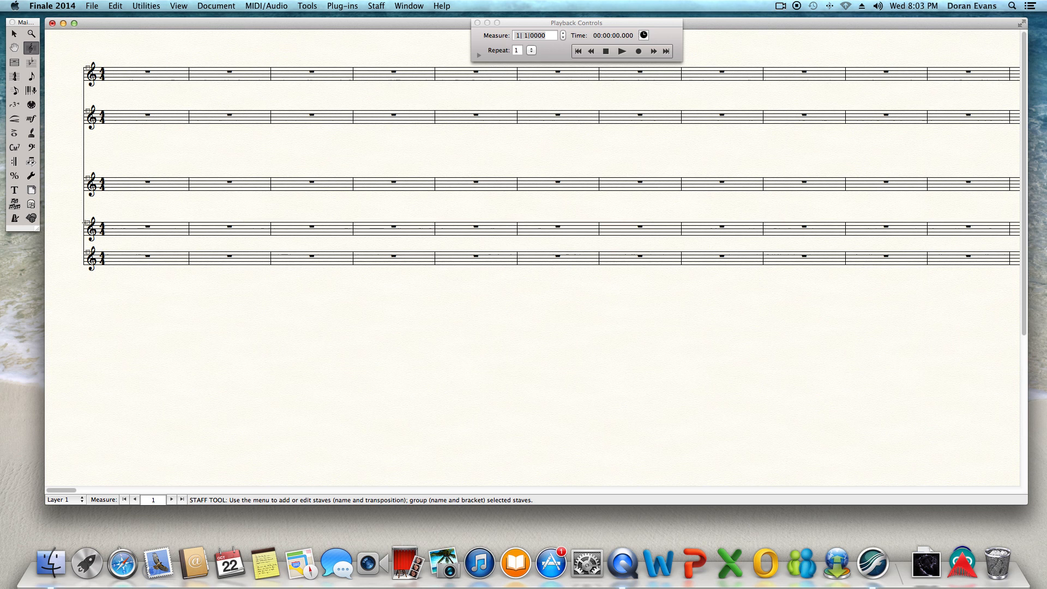
{"action": "double_click", "coordinate": [85, 150]}
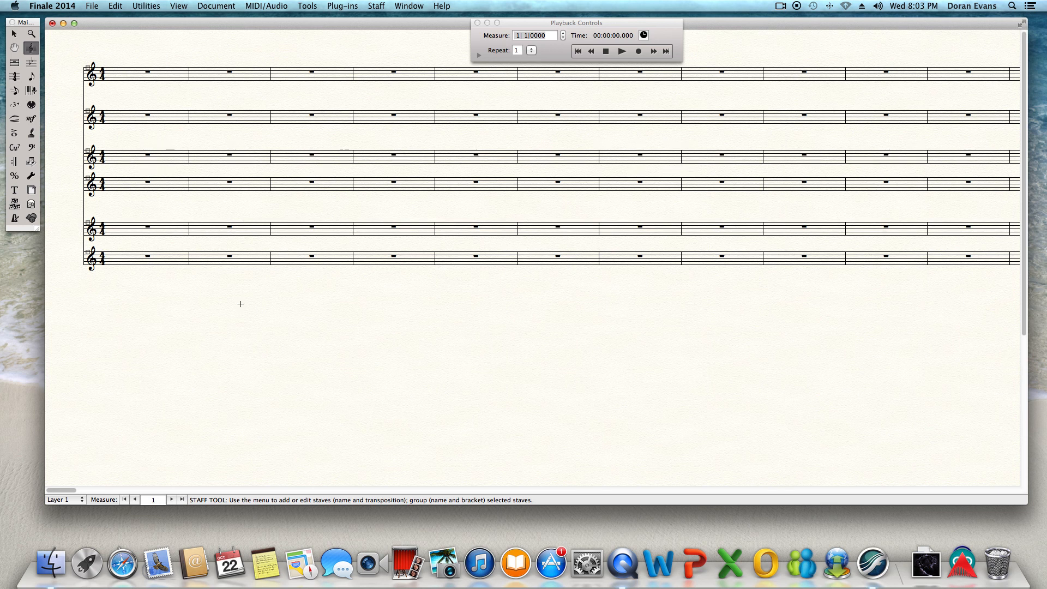
- Switch the six-staff score from the continuous layout to Page View
{"action": "left_click_drag", "start_coordinate": [60, 490], "coordinate": [178, 492]}
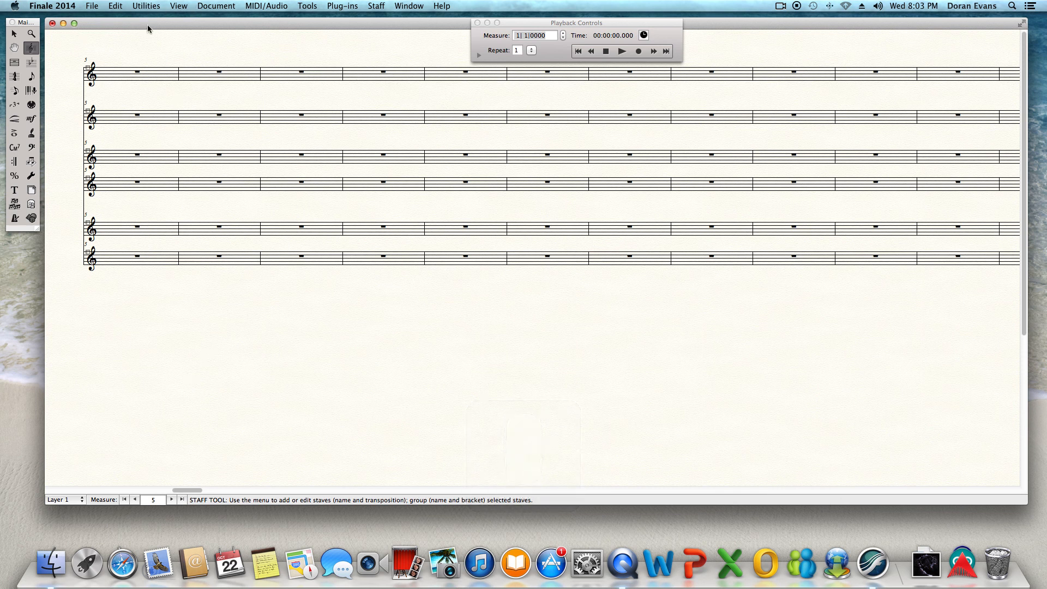
{"action": "left_click", "coordinate": [179, 6]}
{"action": "left_click", "coordinate": [197, 29]}
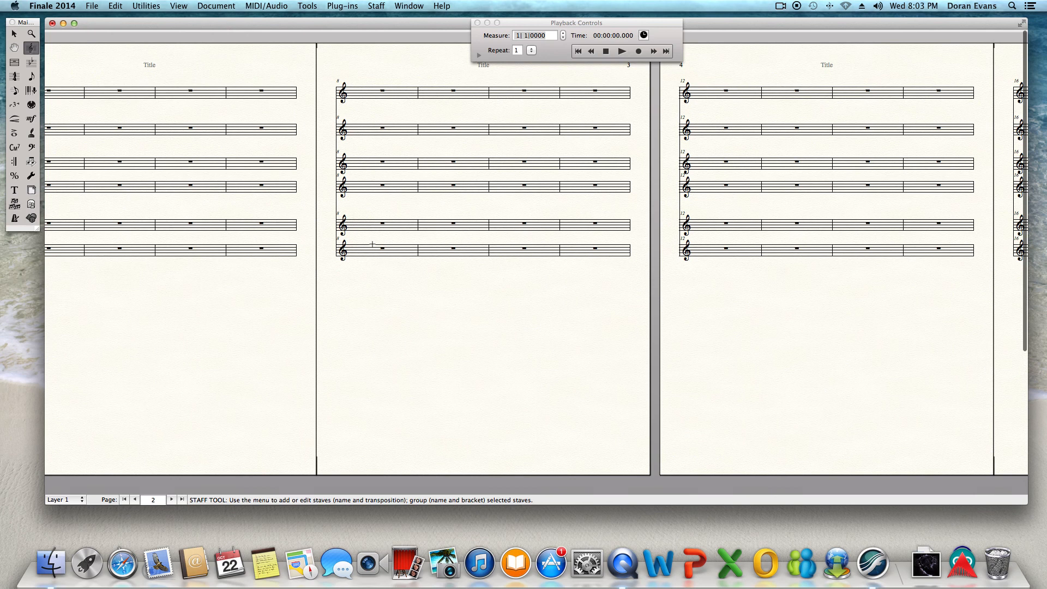
- Examine how the staves and measures are laid out across the pages of the score
{"action": "scroll", "coordinate": [373, 244], "scroll_direction": "left", "scroll_amount": 15}
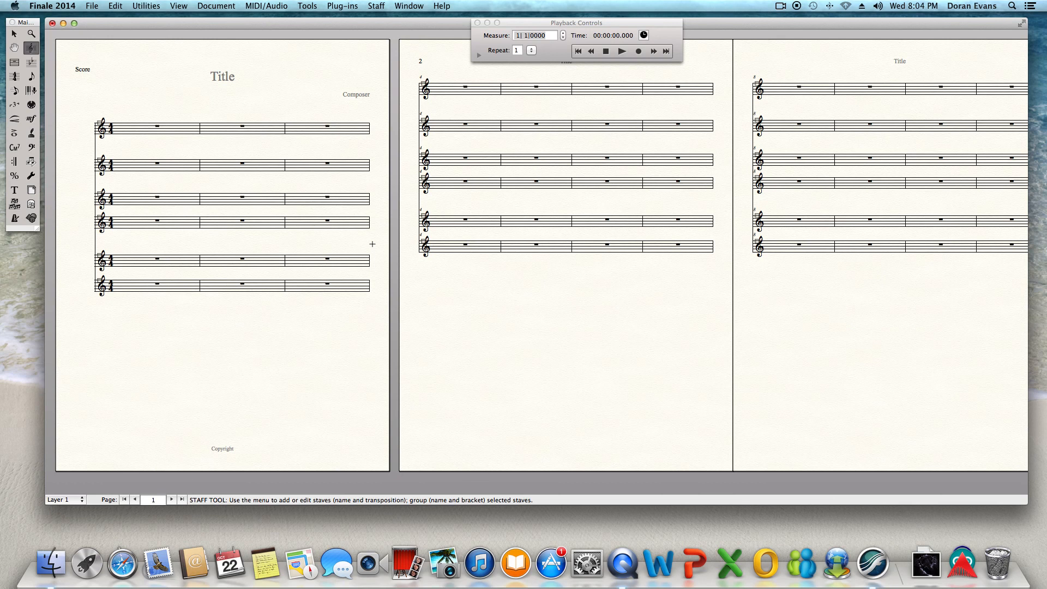
{"action": "scroll", "coordinate": [525, 252], "scroll_direction": "right", "scroll_amount": 15}
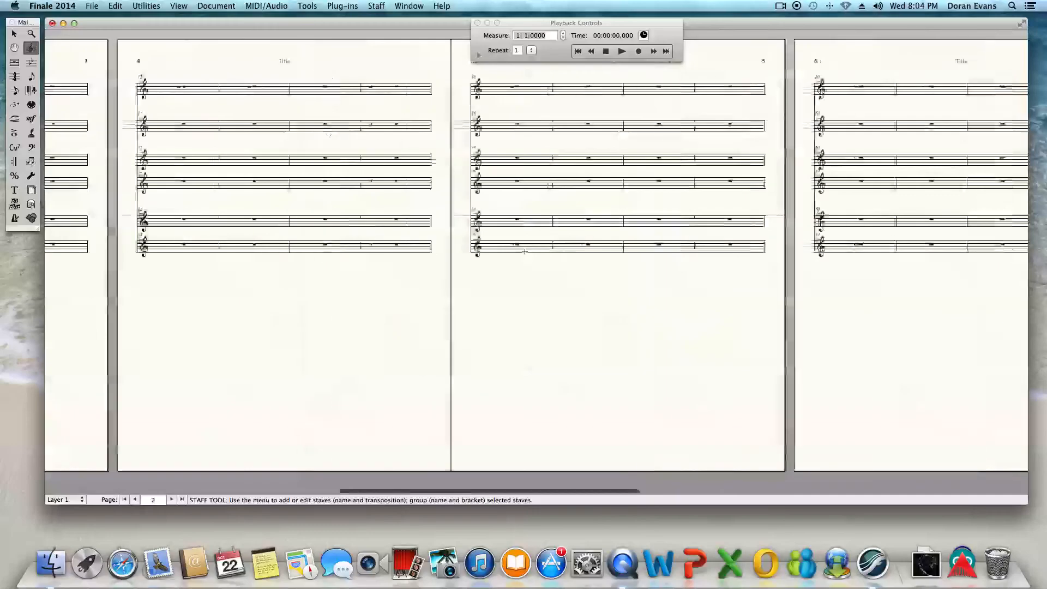
{"action": "scroll", "coordinate": [525, 251], "scroll_direction": "left", "scroll_amount": 5}
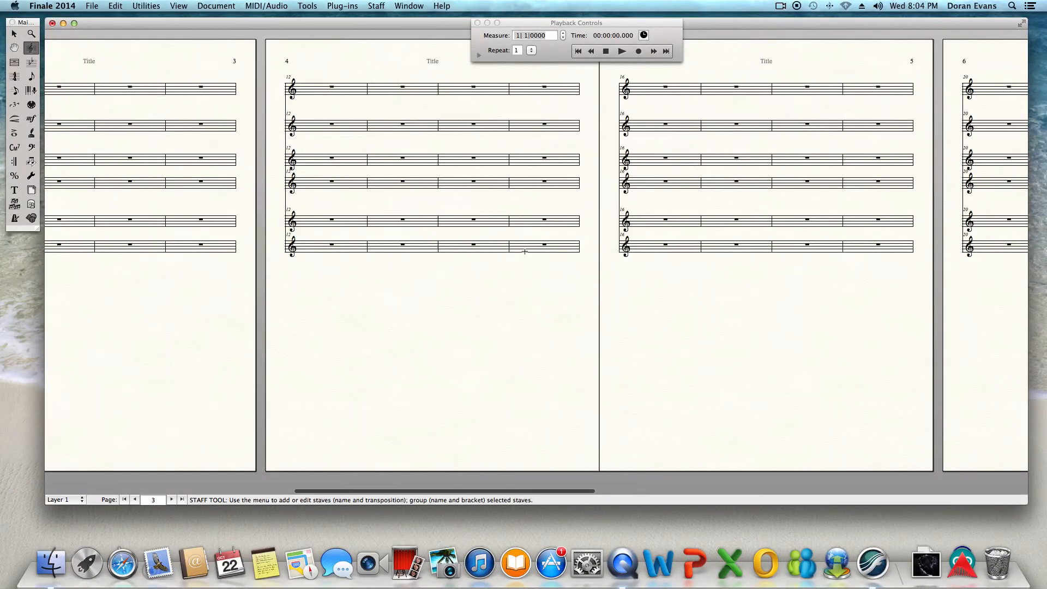
{"action": "scroll", "coordinate": [441, 260], "scroll_direction": "left", "scroll_amount": 12}
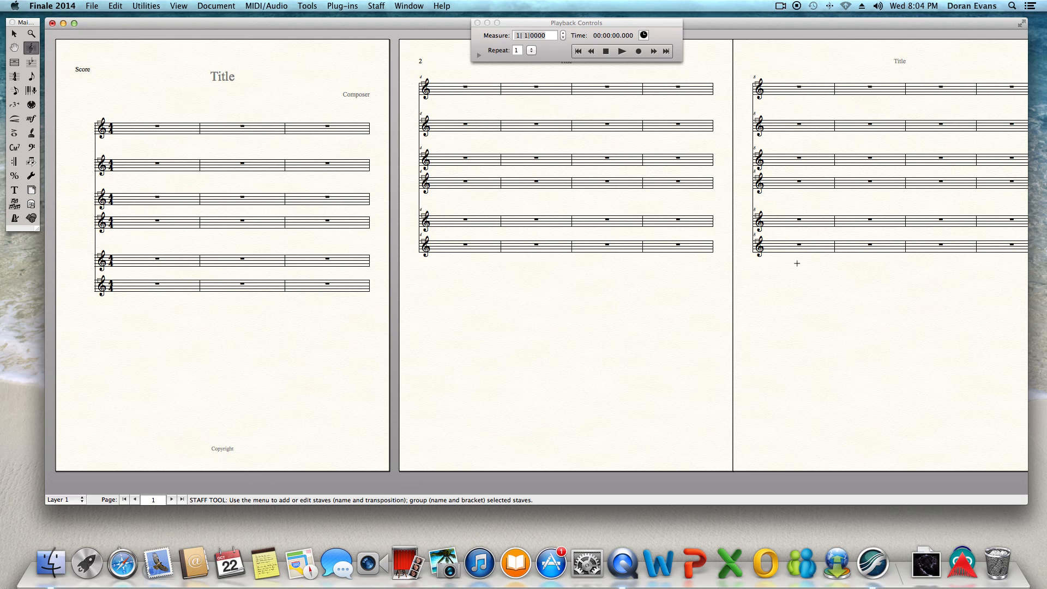
{"action": "scroll", "coordinate": [797, 264], "scroll_direction": "right", "scroll_amount": 15}
{"action": "scroll", "coordinate": [797, 263], "scroll_direction": "left", "scroll_amount": 5}
{"action": "scroll", "coordinate": [590, 229], "scroll_direction": "left", "scroll_amount": 2}
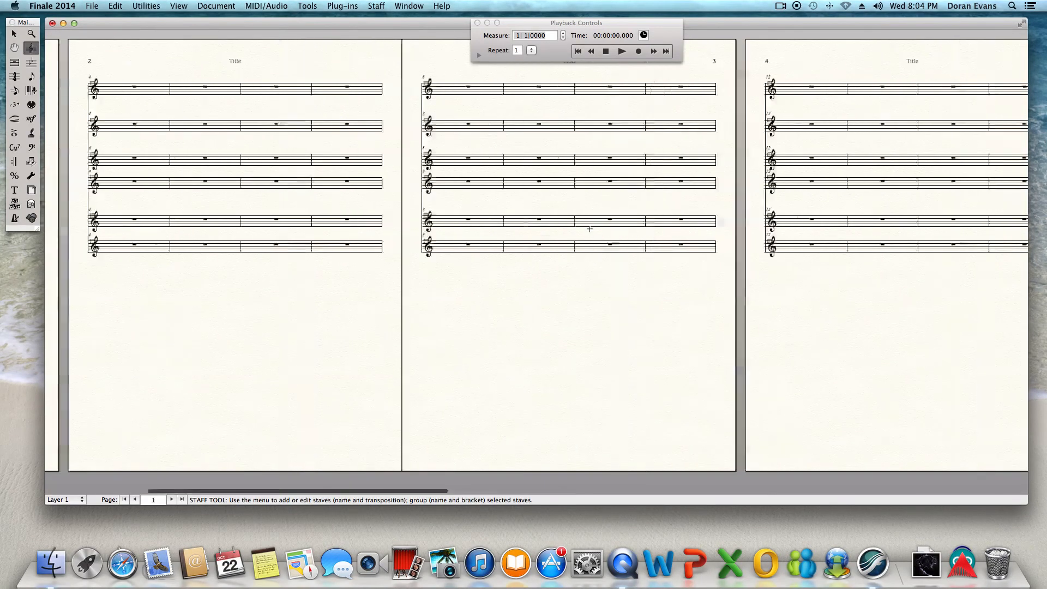
{"action": "scroll", "coordinate": [589, 229], "scroll_direction": "left", "scroll_amount": 4}
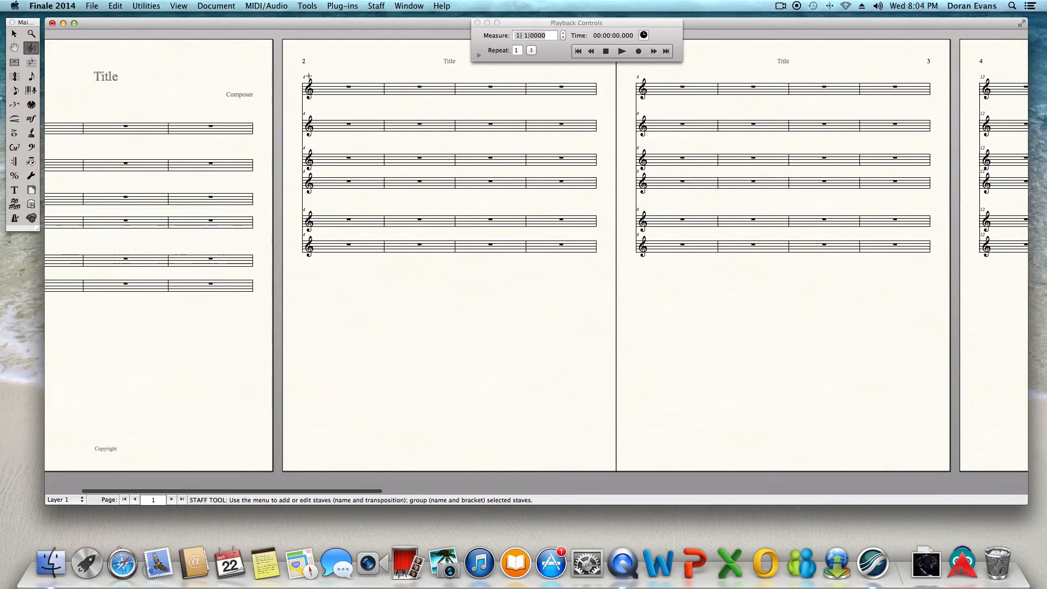
- Switch the score to Studio View and compare its staff controls with those in the Mixer window
{"action": "left_click", "coordinate": [179, 7]}
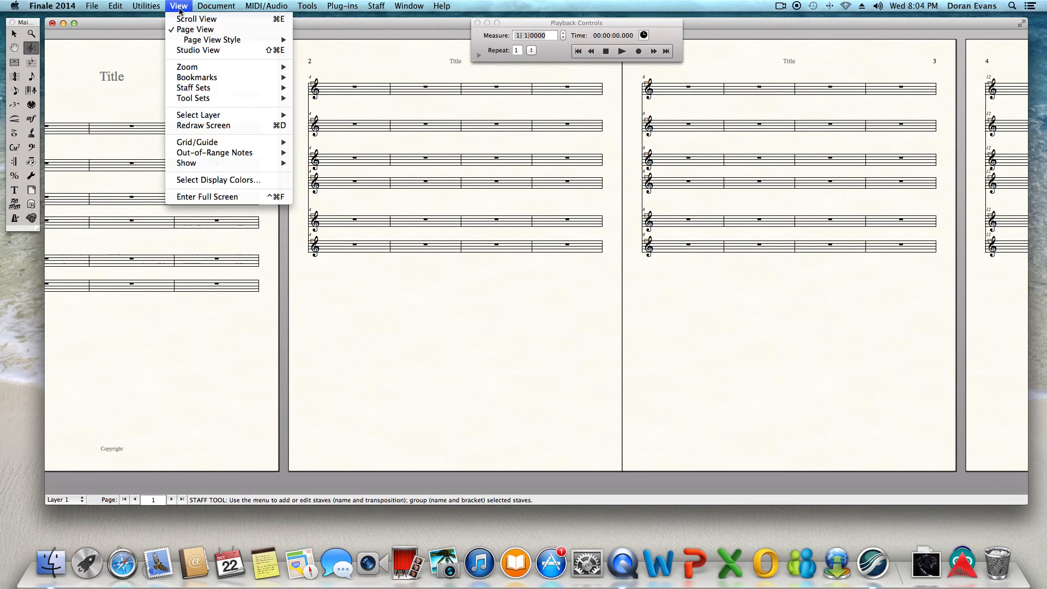
{"action": "left_click", "coordinate": [194, 54]}
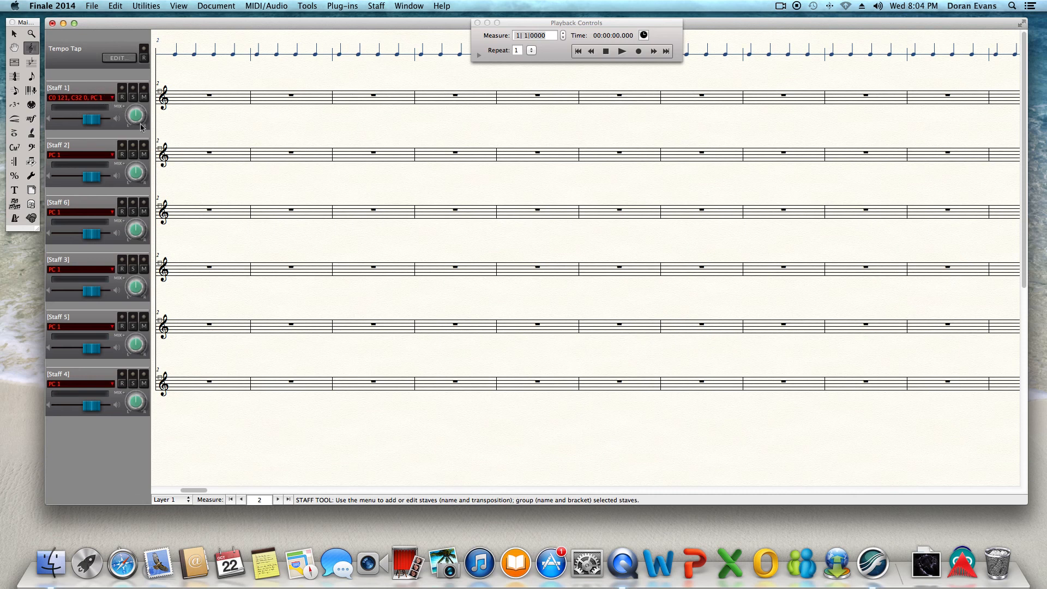
{"action": "left_click", "coordinate": [415, 11]}
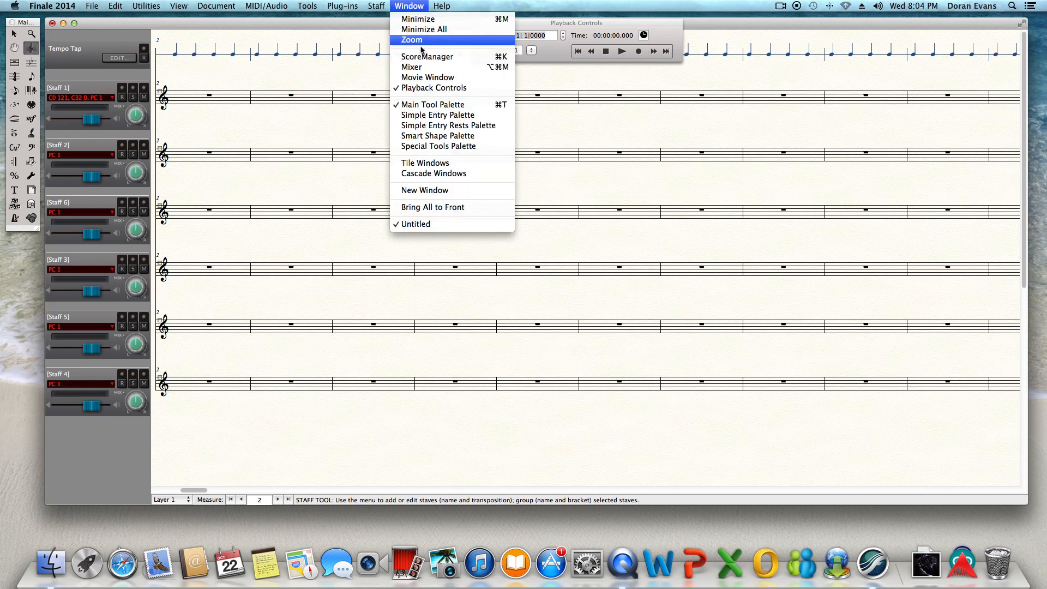
{"action": "left_click", "coordinate": [421, 67]}
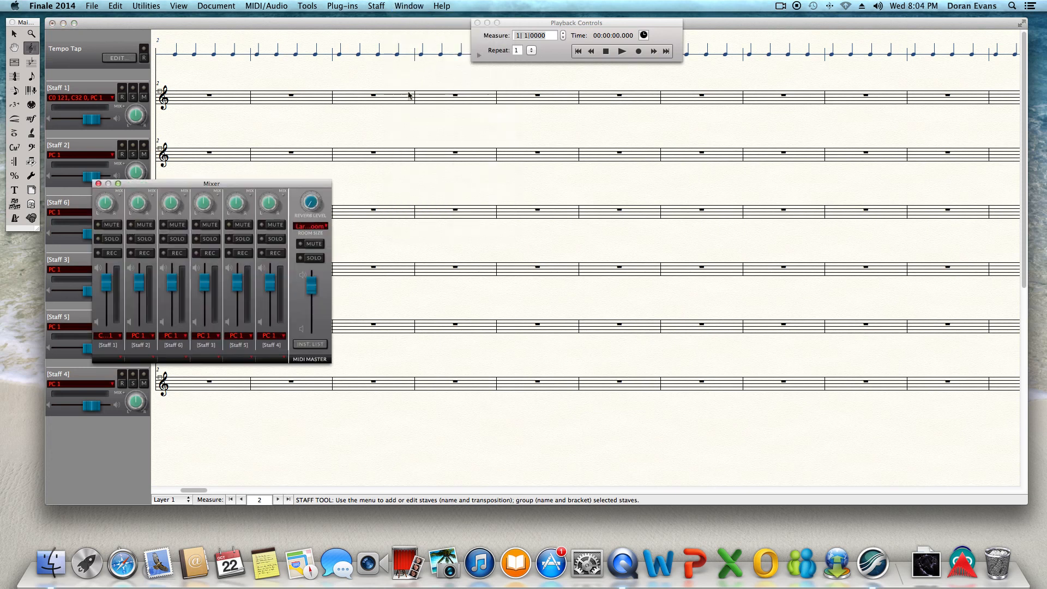
{"action": "left_click_drag", "start_coordinate": [268, 188], "coordinate": [641, 204]}
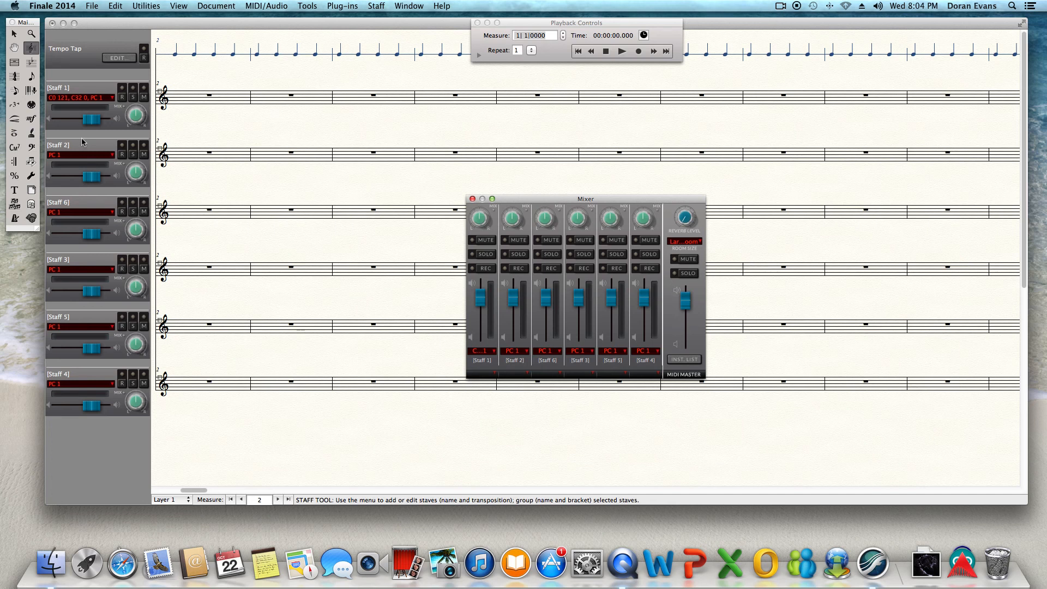
{"action": "left_click", "coordinate": [472, 199]}
- Review the file information and the instrument list in the ScoreManager
{"action": "left_click", "coordinate": [408, 6]}
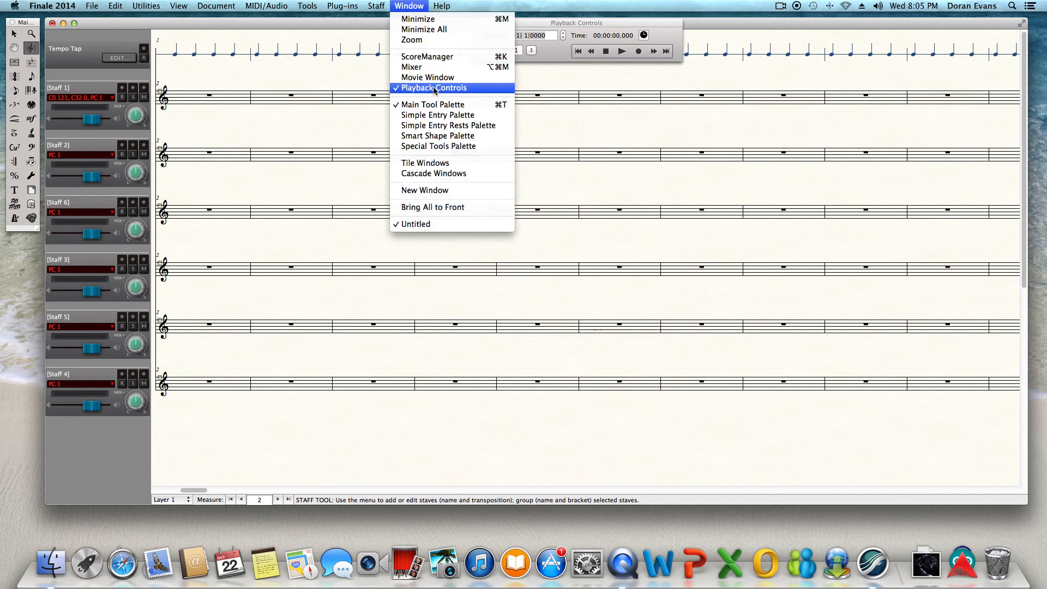
{"action": "left_click", "coordinate": [440, 58]}
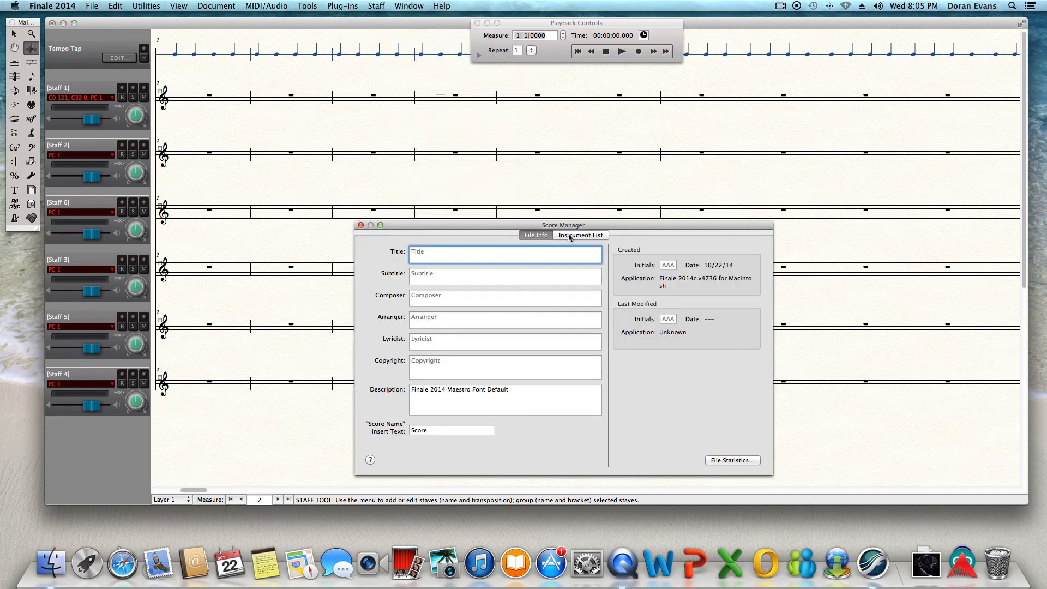
{"action": "left_click", "coordinate": [570, 235]}
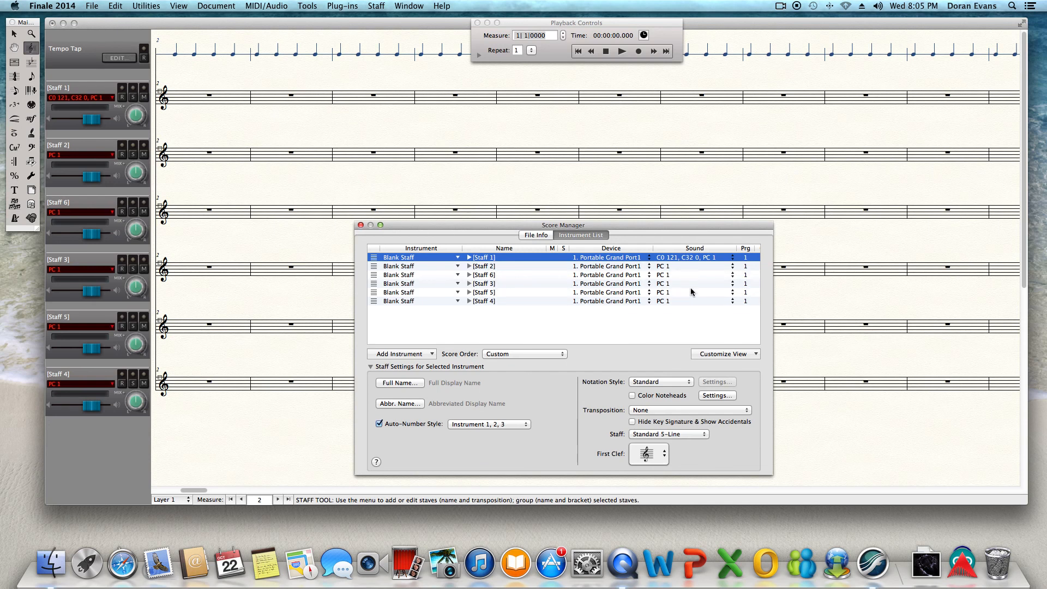
{"action": "left_click", "coordinate": [361, 225]}
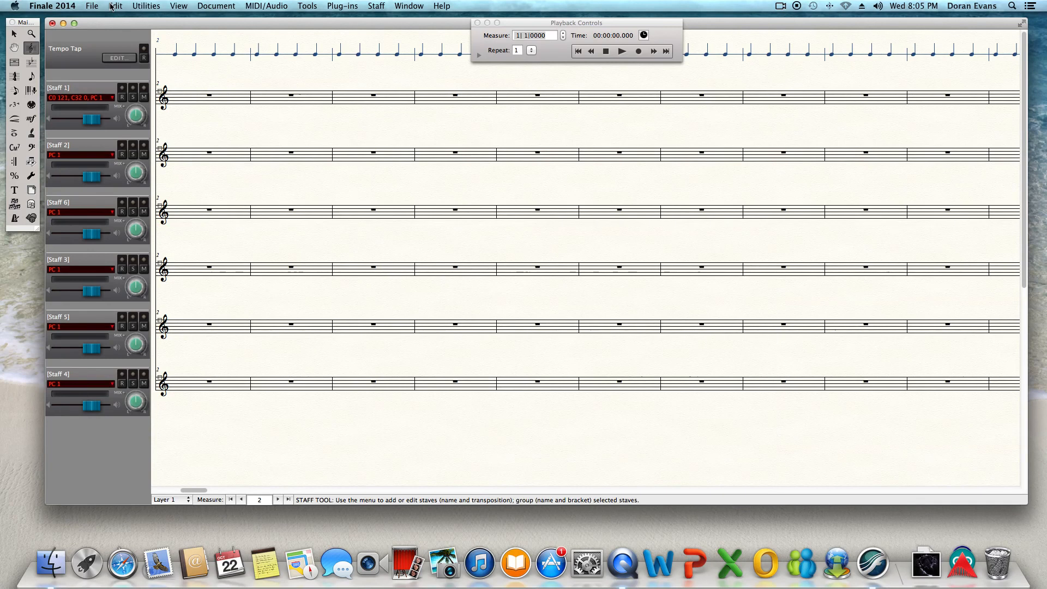
- Return the score from Studio View to Page View
{"action": "left_click", "coordinate": [183, 7]}
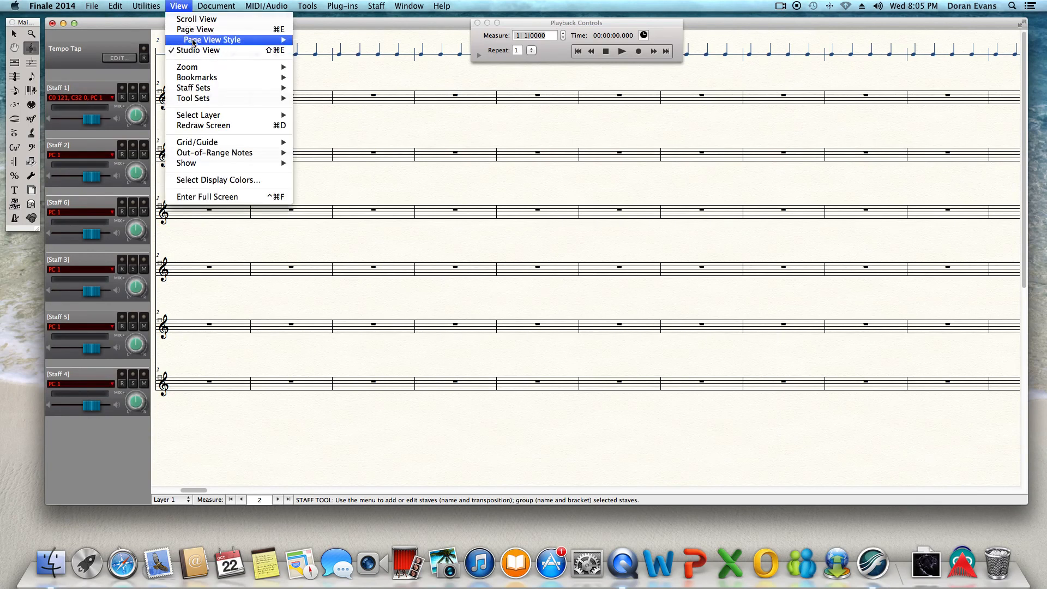
{"action": "mouse_move", "coordinate": [192, 68]}
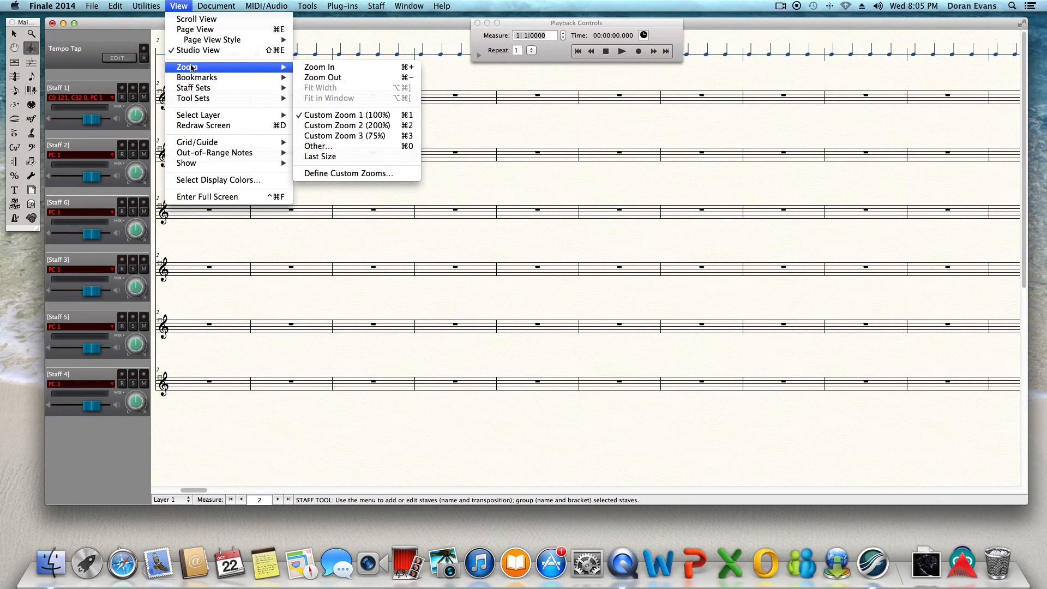
{"action": "left_click", "coordinate": [203, 30]}
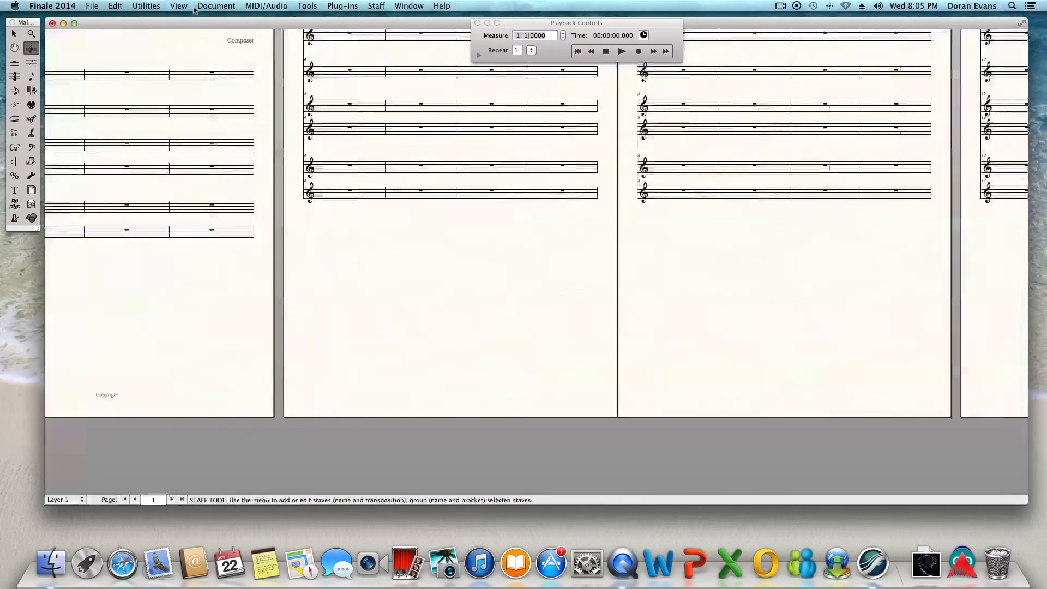
- Zoom out twice so that more pages of the score fit in the document window
{"action": "left_click", "coordinate": [186, 7]}
{"action": "mouse_move", "coordinate": [186, 70]}
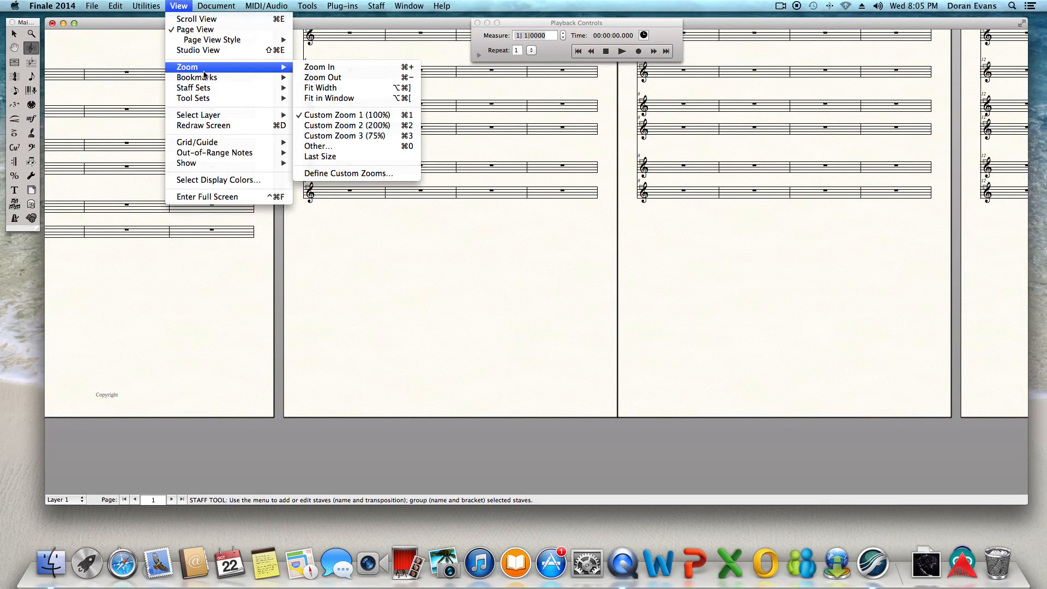
{"action": "left_click", "coordinate": [348, 80]}
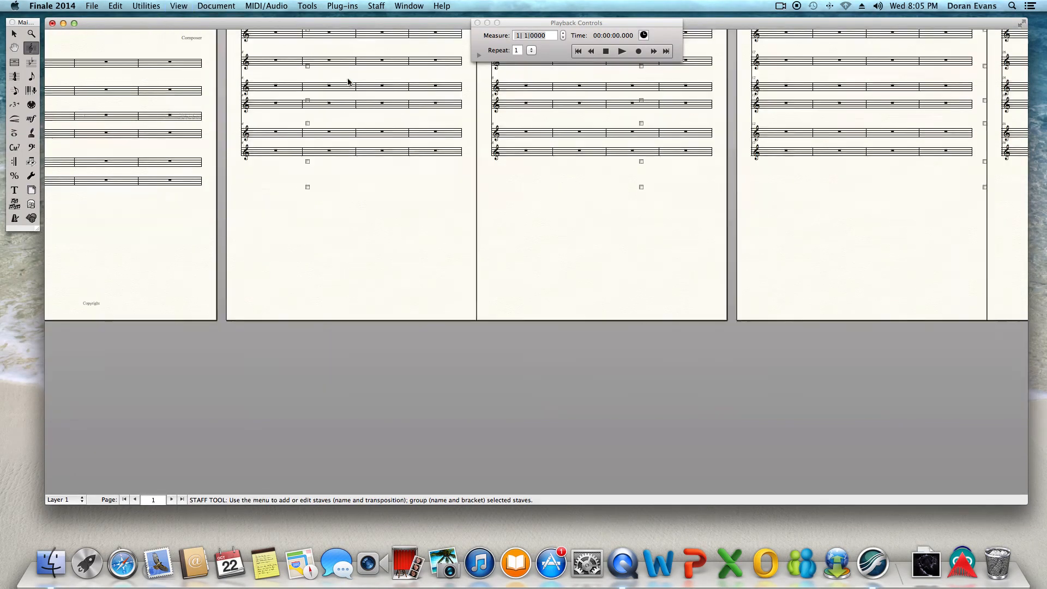
{"action": "left_click", "coordinate": [186, 7]}
{"action": "mouse_move", "coordinate": [206, 69]}
{"action": "left_click", "coordinate": [329, 82]}
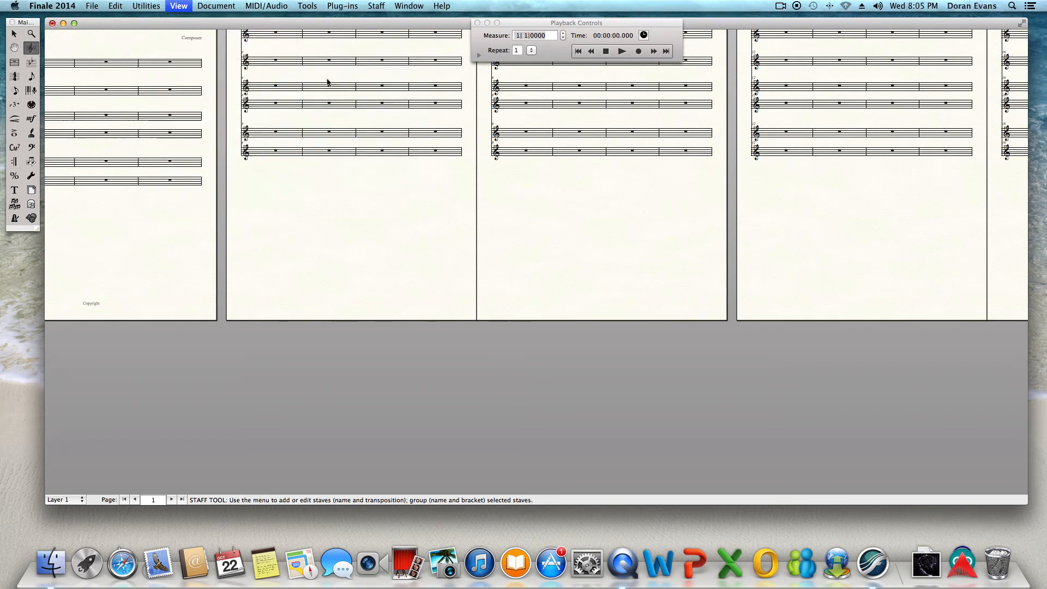
{"action": "left_click", "coordinate": [180, 6]}
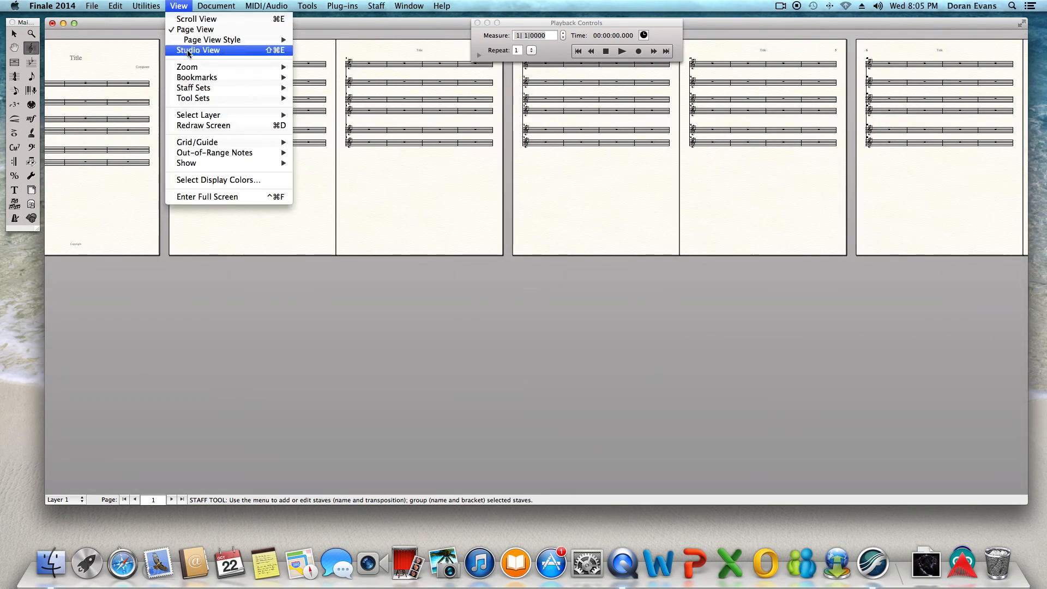
- Zoom in on the score once and switch it to the 200% custom zoom
{"action": "mouse_move", "coordinate": [220, 69]}
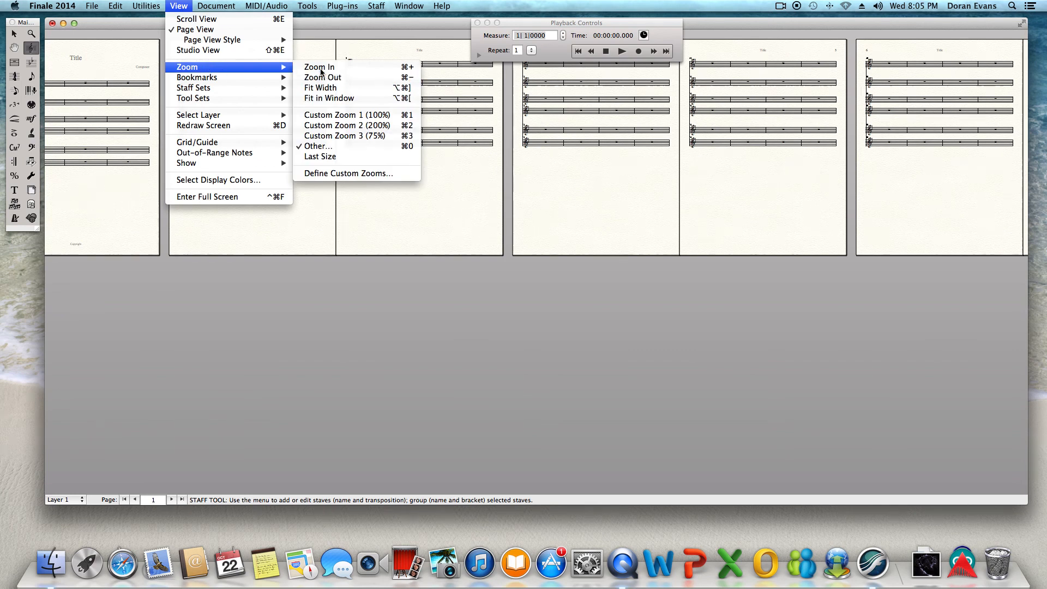
{"action": "left_click", "coordinate": [319, 67]}
{"action": "left_click", "coordinate": [180, 6]}
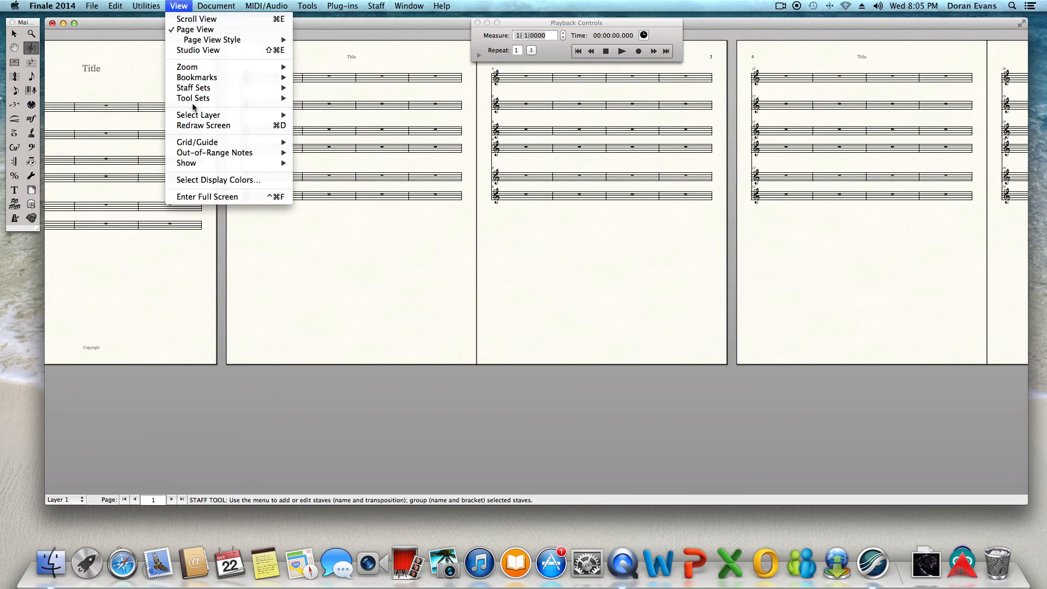
{"action": "mouse_move", "coordinate": [211, 67]}
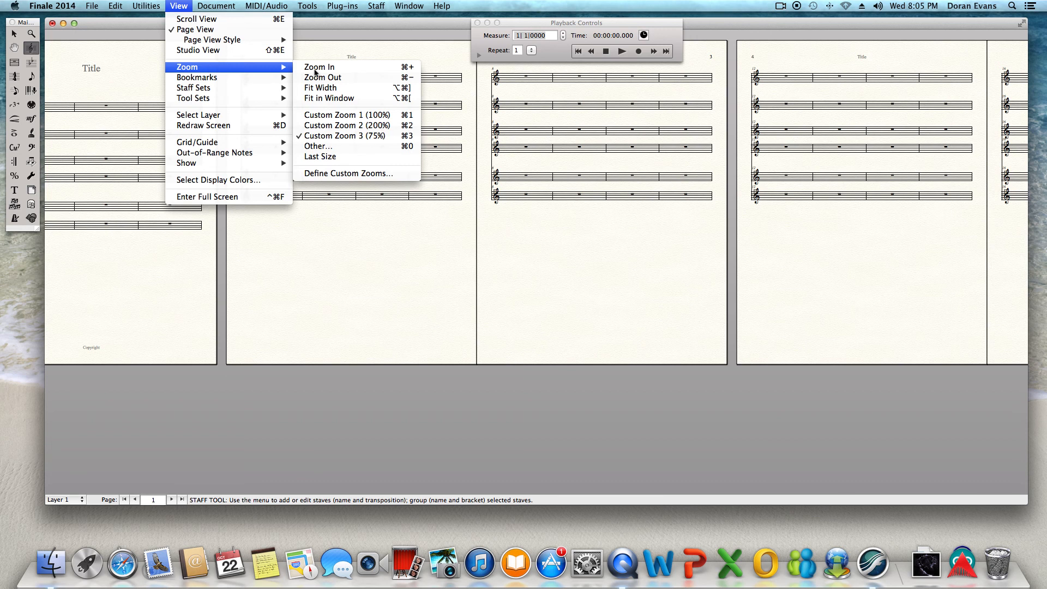
{"action": "left_click", "coordinate": [344, 125]}
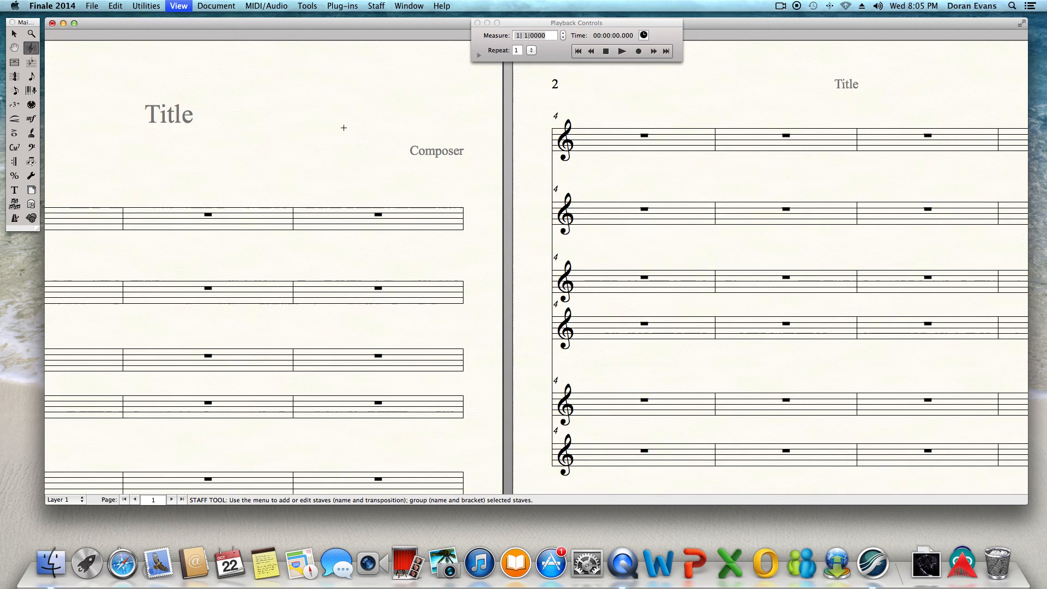
- Apply the 100% custom zoom to the score, followed by the 75% custom zoom
{"action": "left_click", "coordinate": [182, 7]}
{"action": "mouse_move", "coordinate": [200, 67]}
{"action": "left_click", "coordinate": [380, 115]}
{"action": "left_click", "coordinate": [180, 6]}
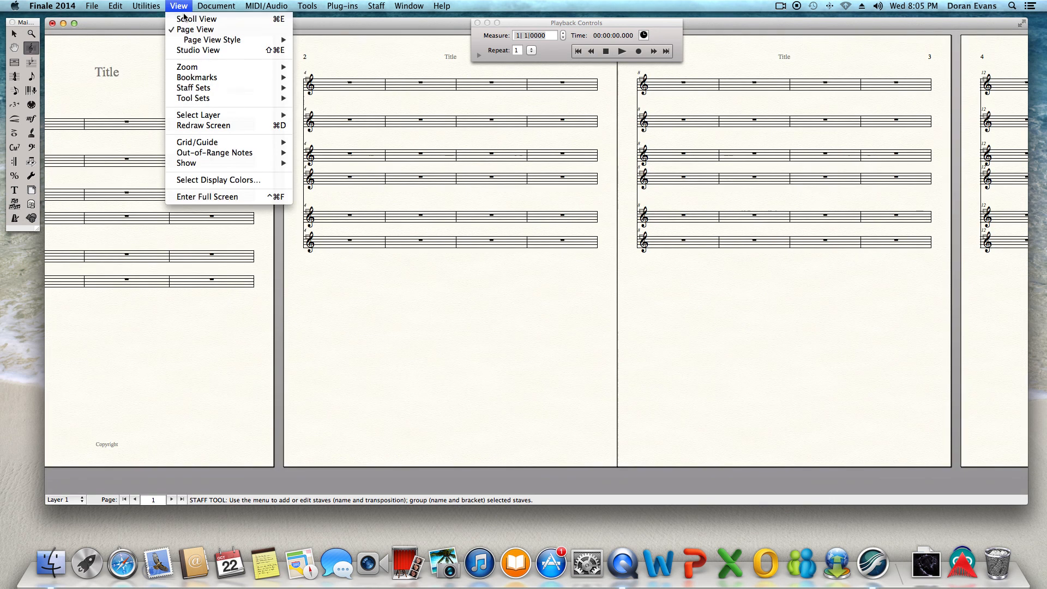
{"action": "mouse_move", "coordinate": [194, 67]}
{"action": "left_click", "coordinate": [382, 135]}
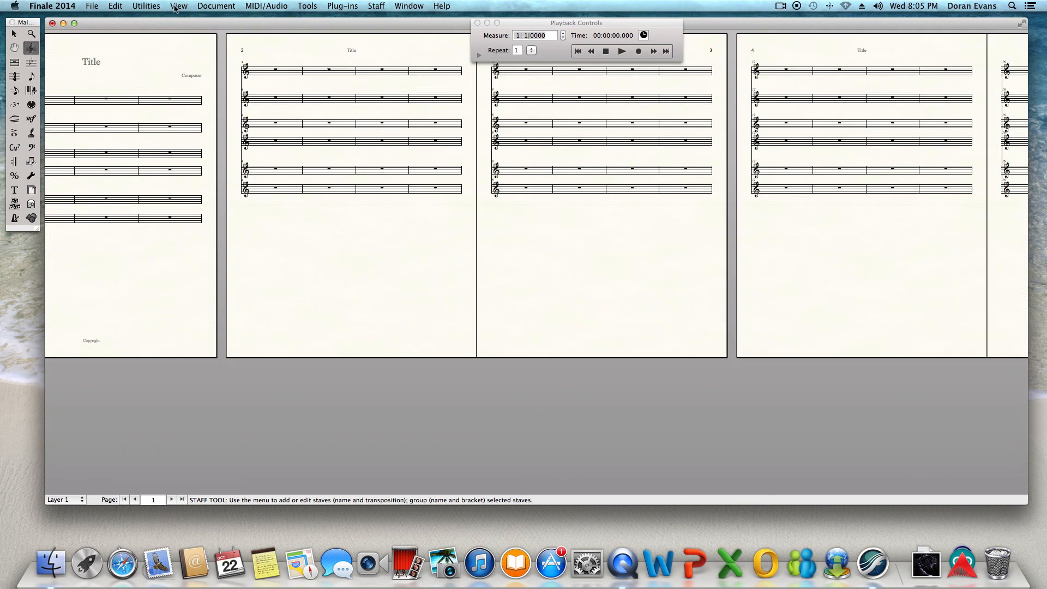
- Set the score to a manually entered zoom level of 125%
{"action": "left_click", "coordinate": [180, 6]}
{"action": "mouse_move", "coordinate": [191, 67]}
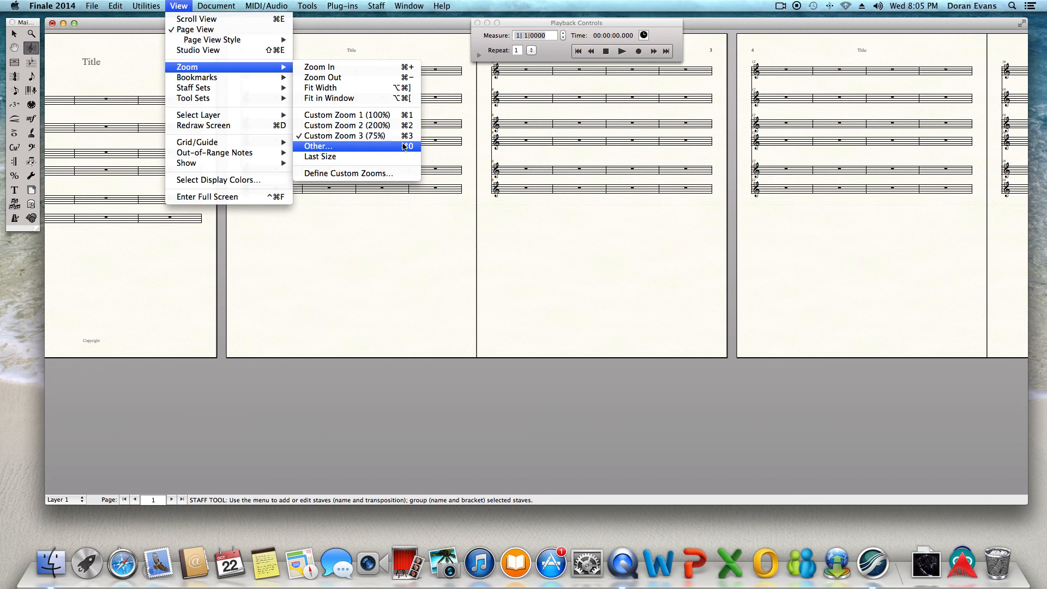
{"action": "left_click", "coordinate": [404, 146]}
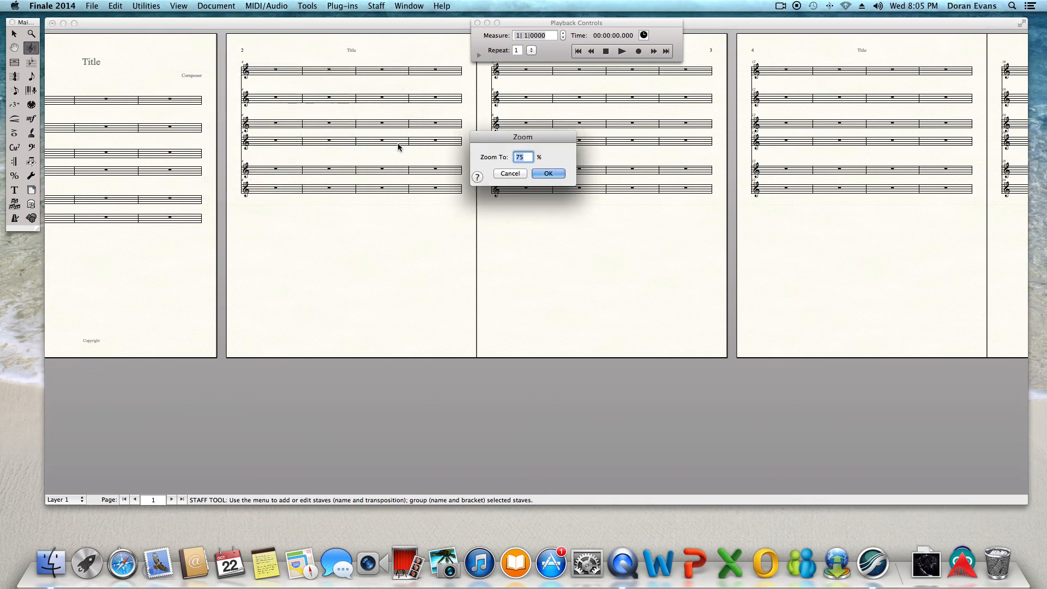
{"action": "type", "text": "125"}
{"action": "key", "text": "Return"}
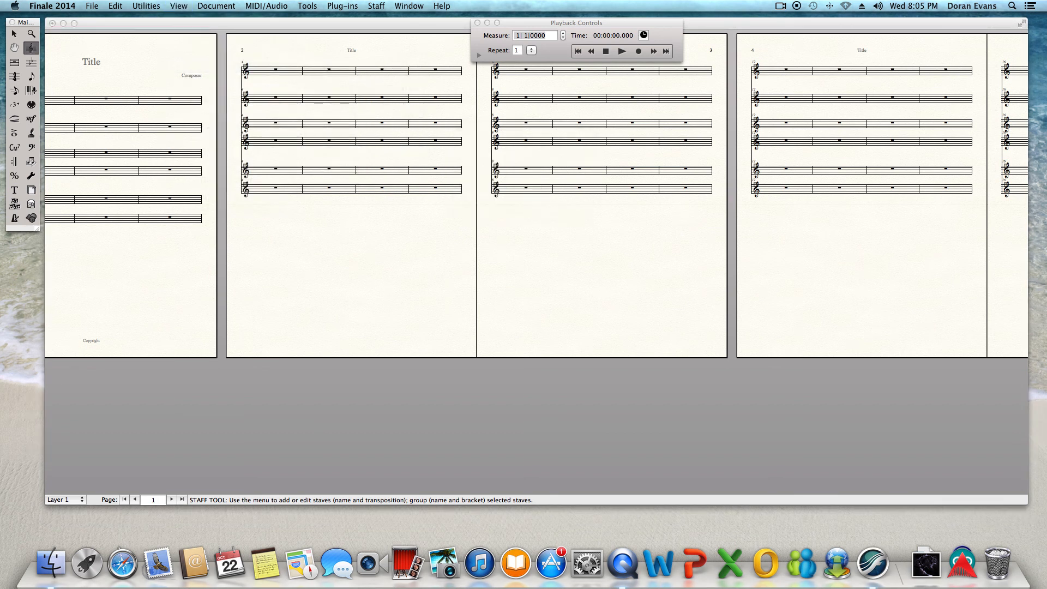
- Return the score to the last zoom size and switch back again with the same Last Size command
{"action": "left_click", "coordinate": [180, 7]}
{"action": "mouse_move", "coordinate": [213, 69]}
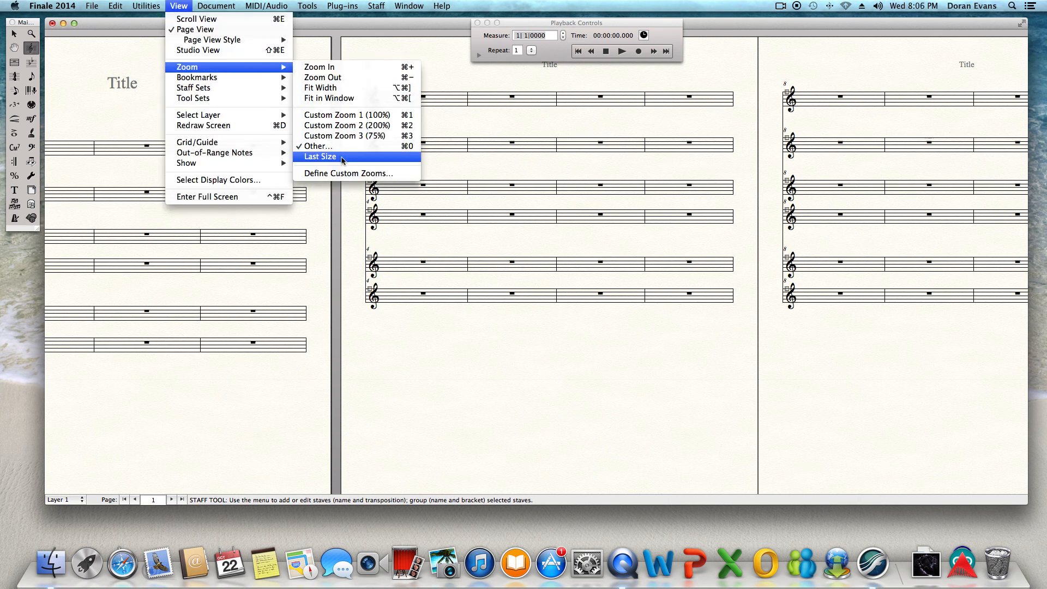
{"action": "left_click", "coordinate": [342, 158]}
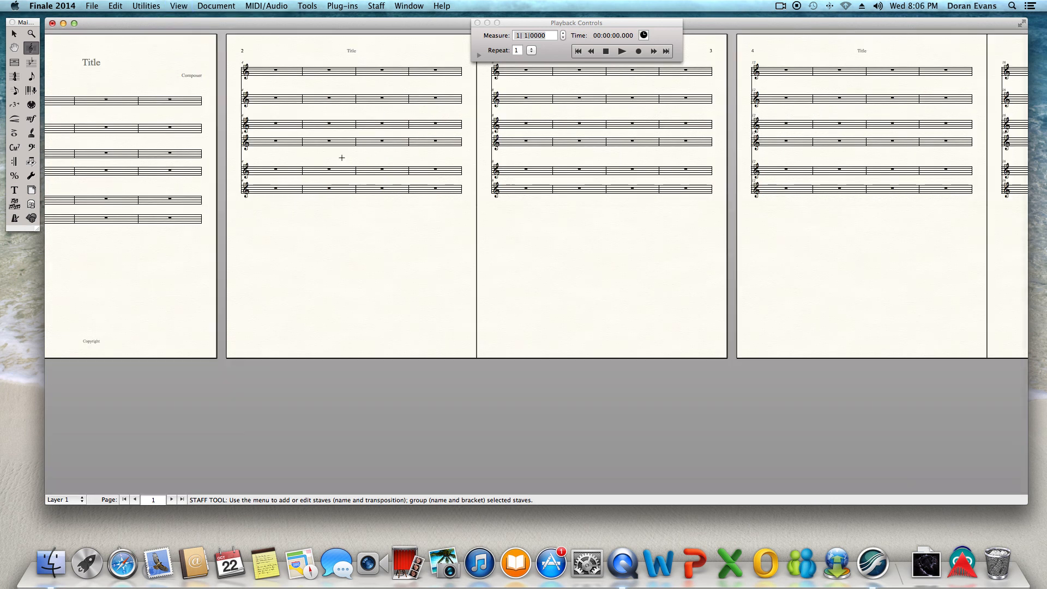
{"action": "left_click", "coordinate": [180, 6]}
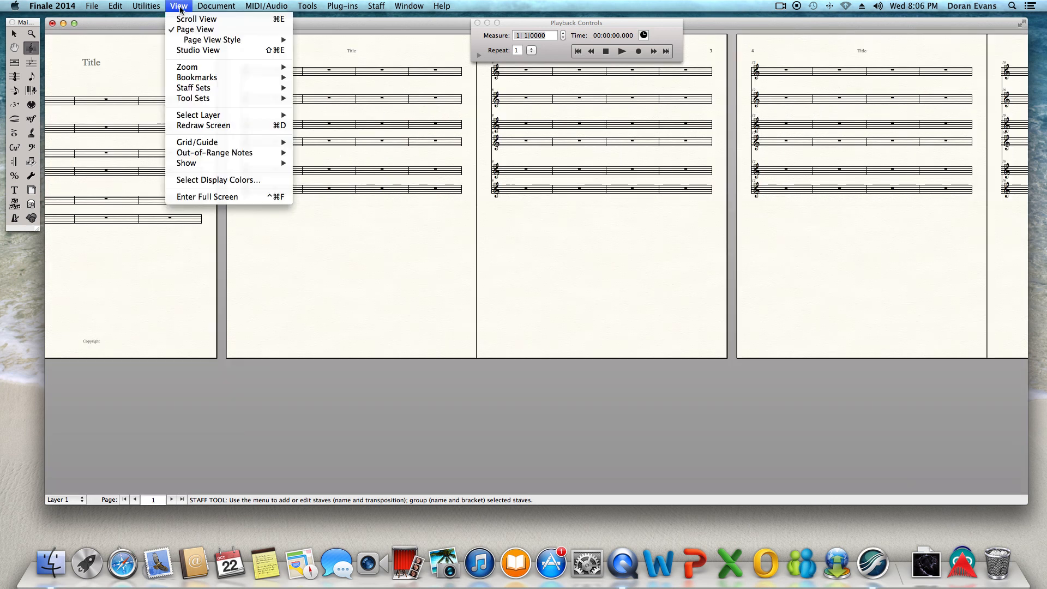
{"action": "mouse_move", "coordinate": [257, 67]}
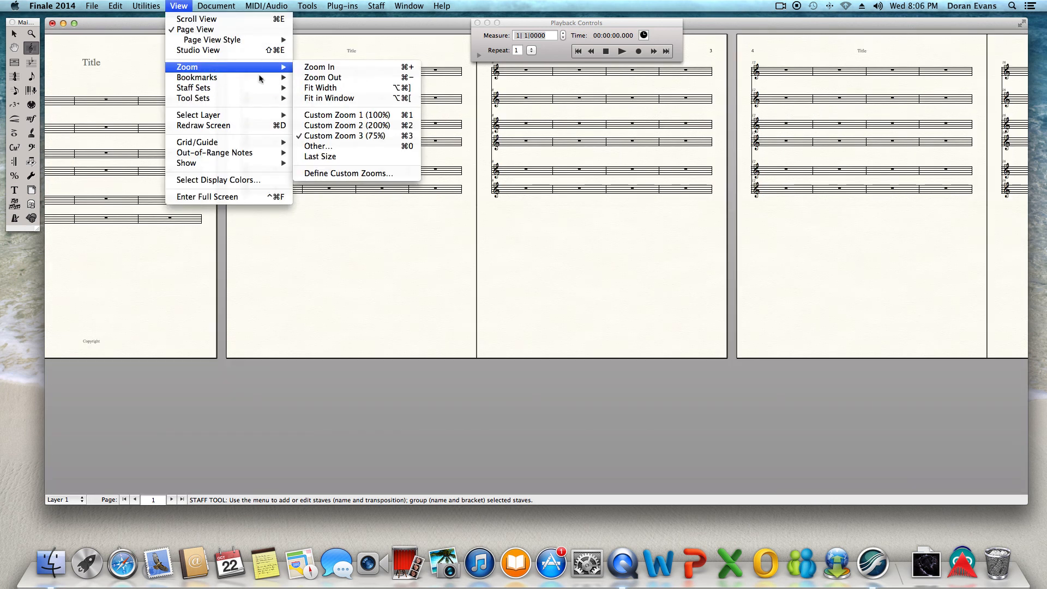
{"action": "left_click", "coordinate": [357, 158]}
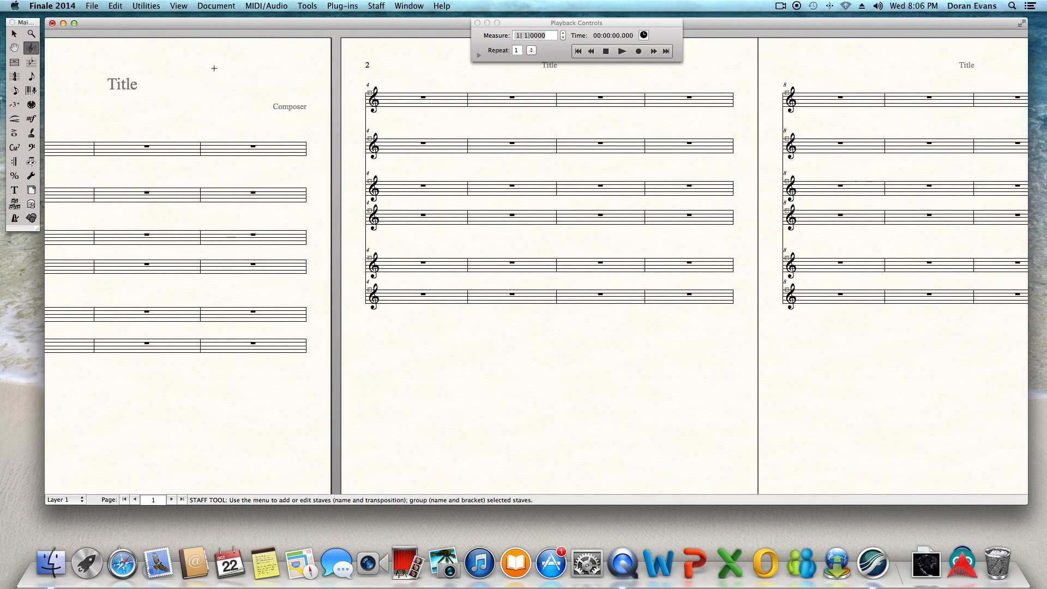
- Define Custom Zoom 1 as 125% and Custom Zoom 2 as 250%, and save the preferences
{"action": "left_click", "coordinate": [179, 7]}
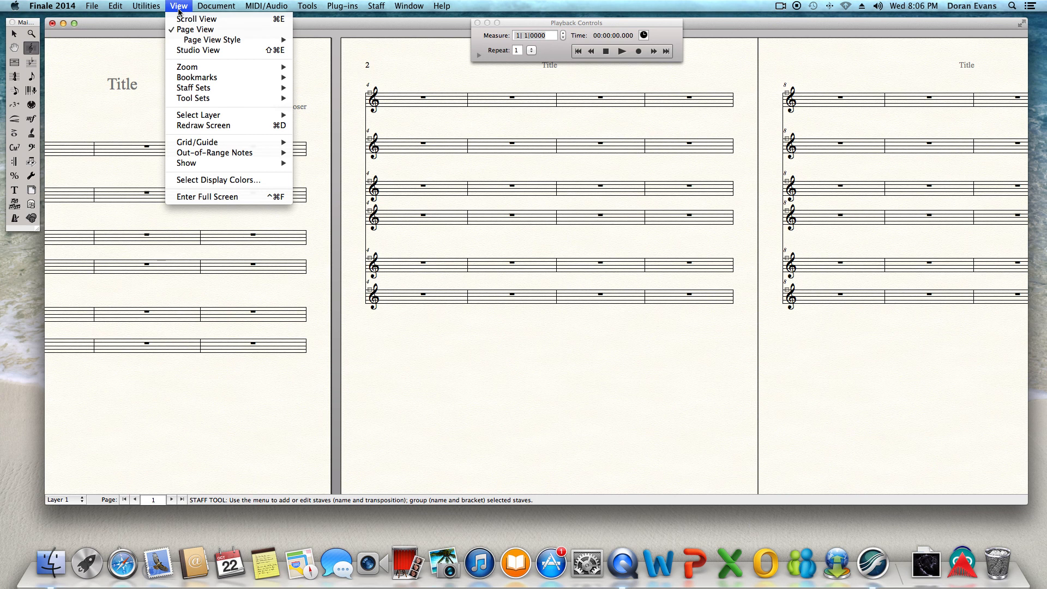
{"action": "mouse_move", "coordinate": [221, 71]}
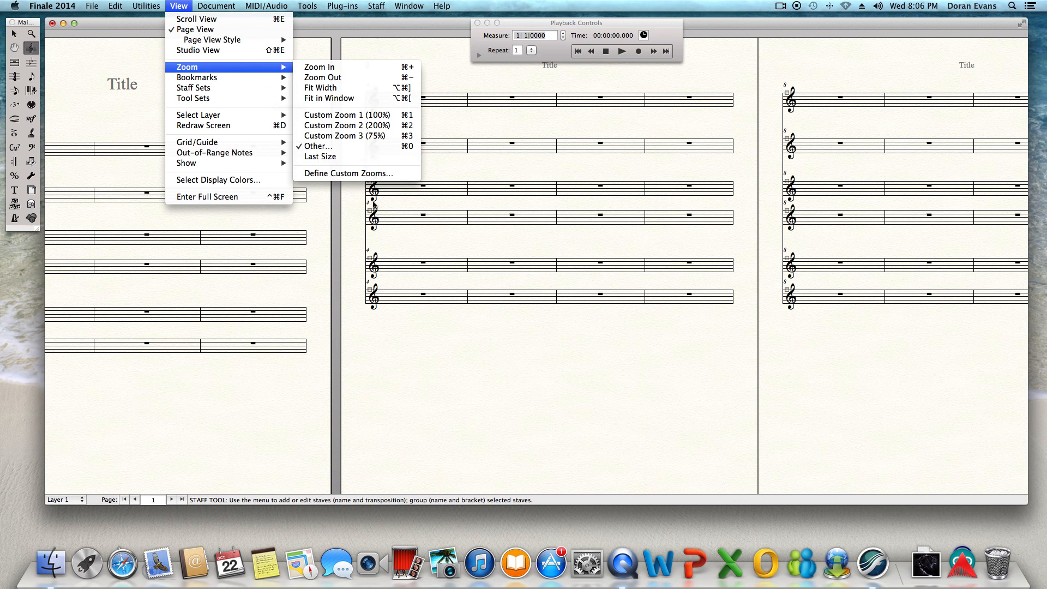
{"action": "left_click", "coordinate": [375, 173]}
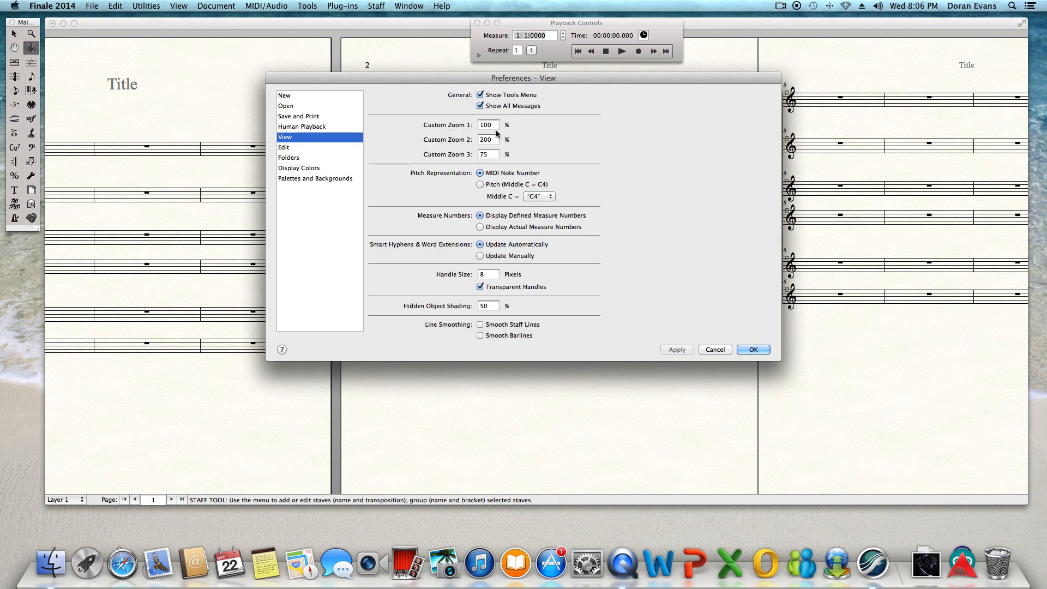
{"action": "double_click", "coordinate": [494, 126]}
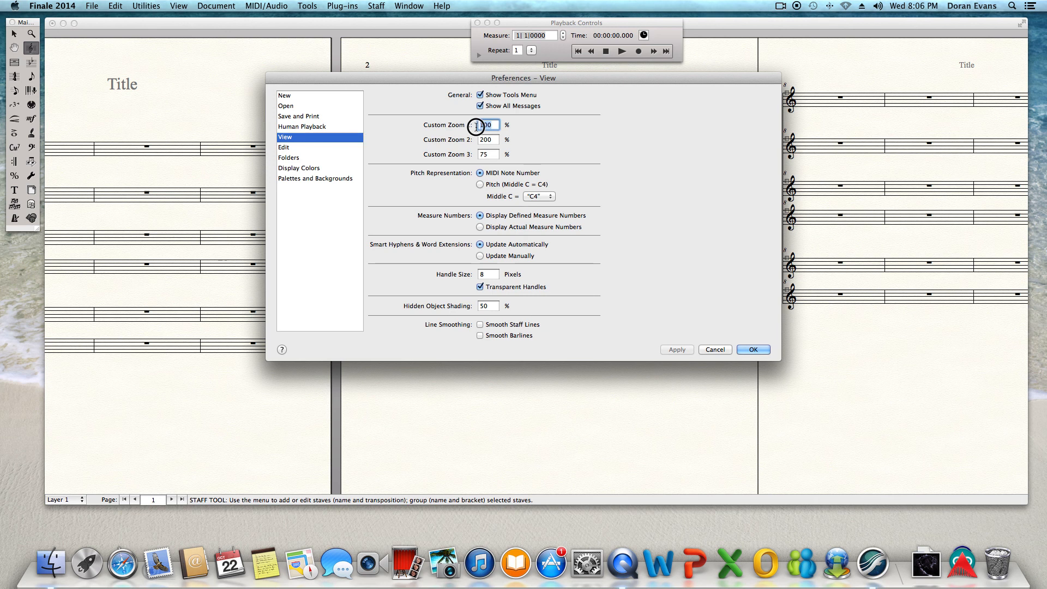
{"action": "type", "text": "125"}
{"action": "double_click", "coordinate": [496, 140]}
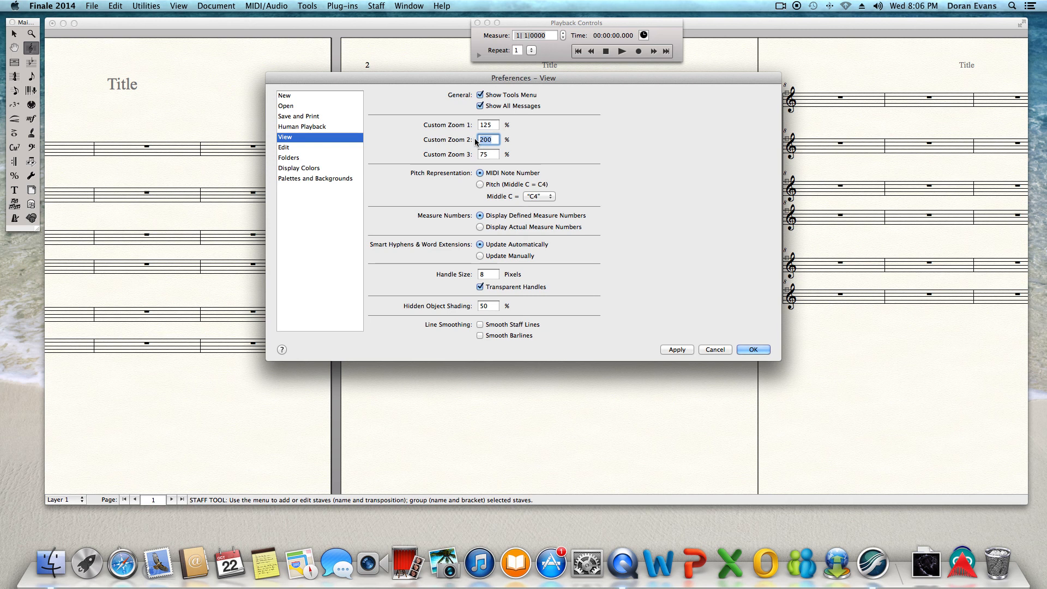
{"action": "type", "text": "15"}
{"action": "key", "text": "BackSpace"}
{"action": "key", "text": "BackSpace"}
{"action": "type", "text": "250"}
{"action": "left_click", "coordinate": [745, 349]}
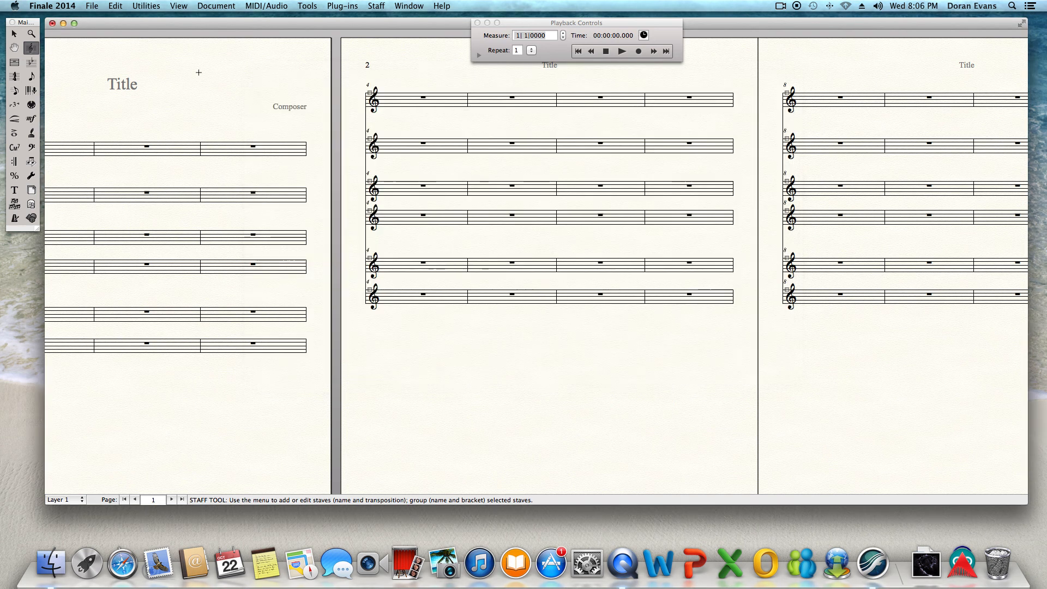
{"action": "left_click", "coordinate": [92, 7]}
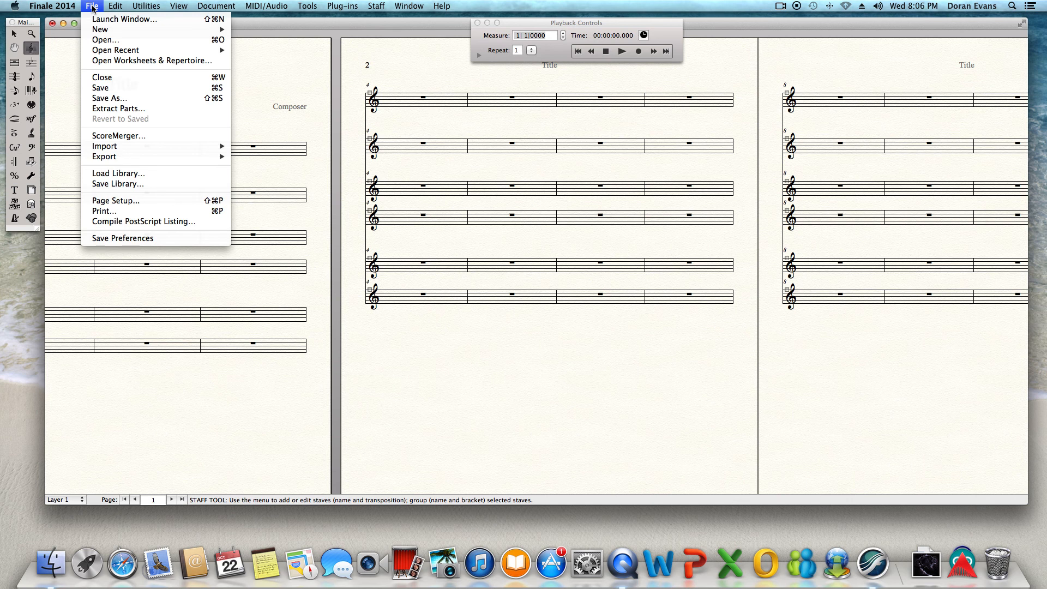
{"action": "left_click", "coordinate": [174, 239]}
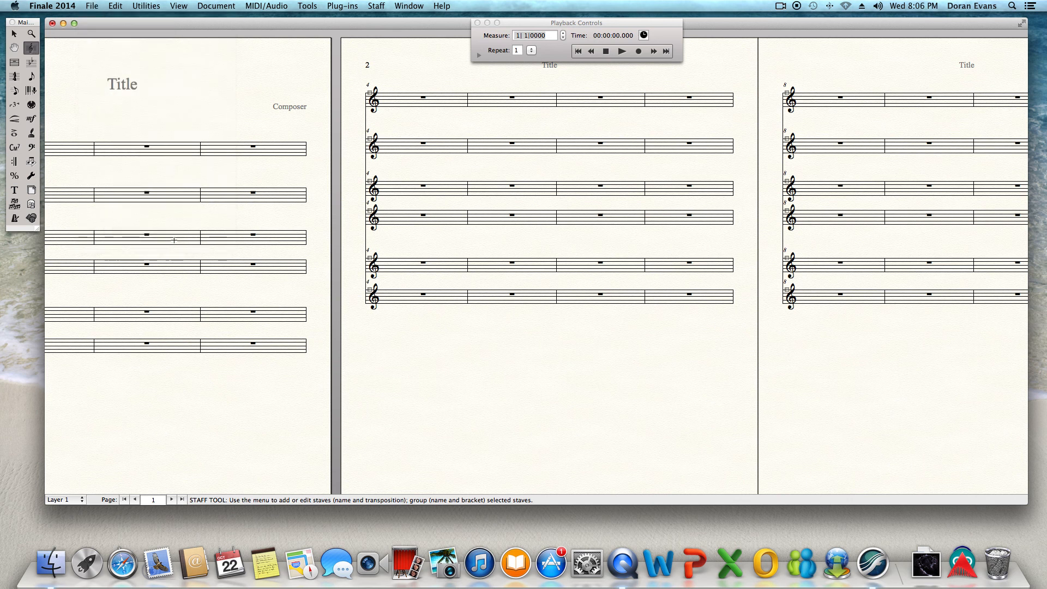
- Review the custom zoom values in the View preferences and locate the Save Preferences command
{"action": "left_click", "coordinate": [91, 7]}
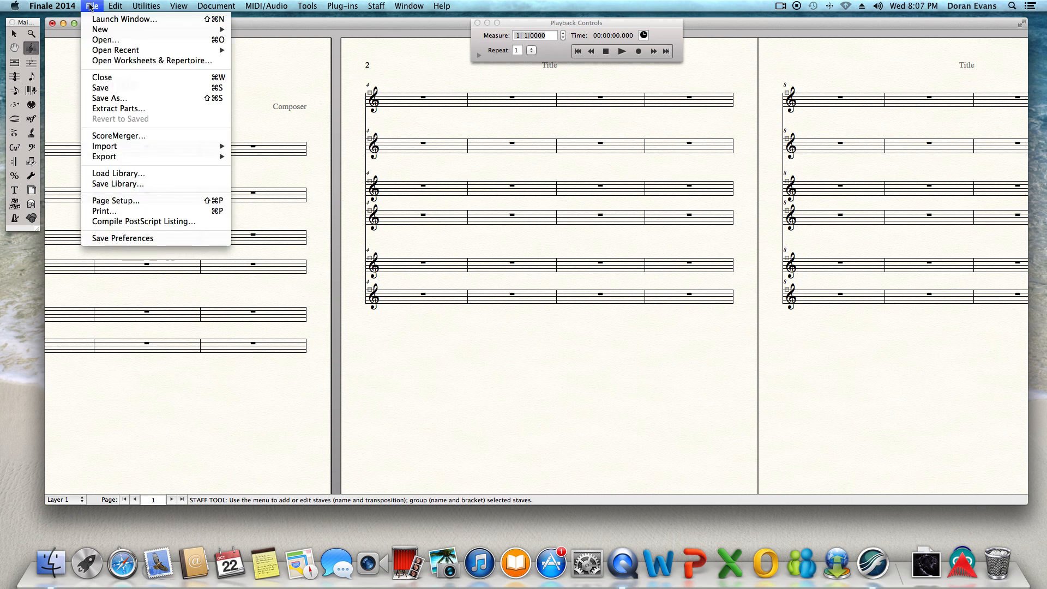
{"action": "mouse_move", "coordinate": [144, 7]}
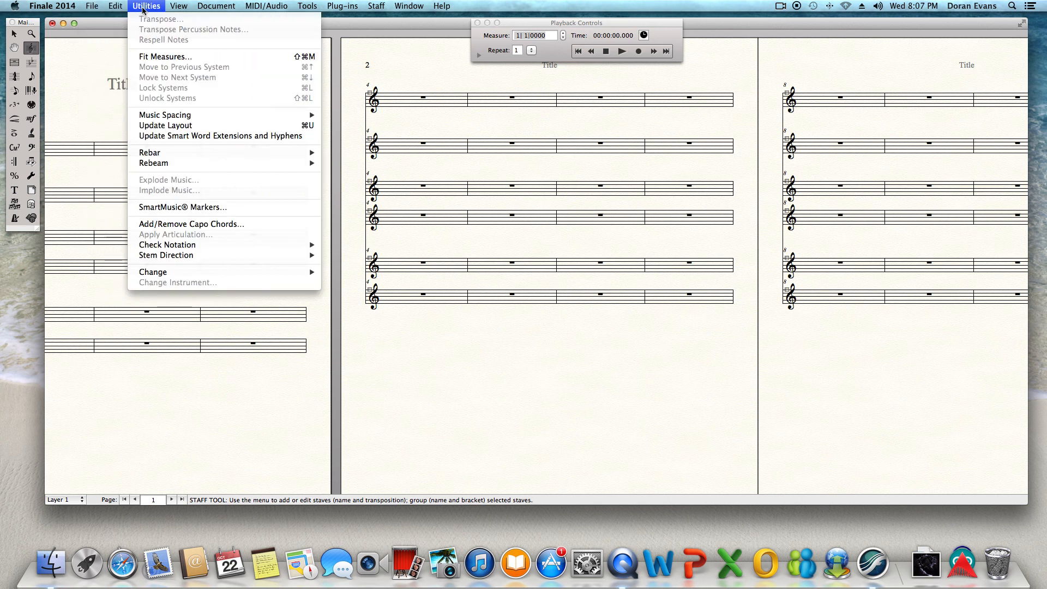
{"action": "mouse_move", "coordinate": [72, 8]}
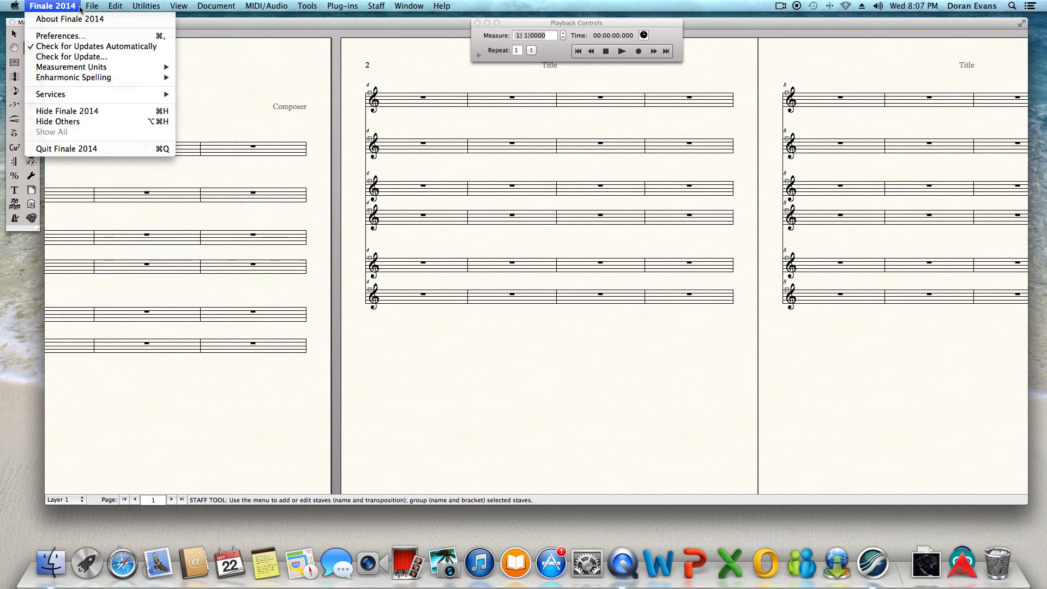
{"action": "left_click", "coordinate": [68, 36]}
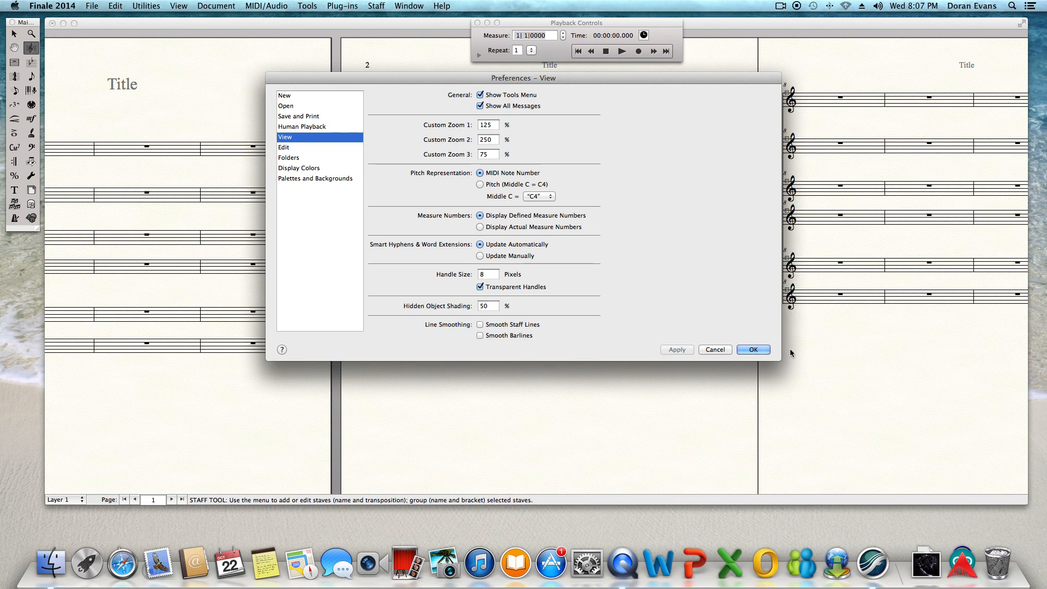
{"action": "left_click", "coordinate": [750, 349]}
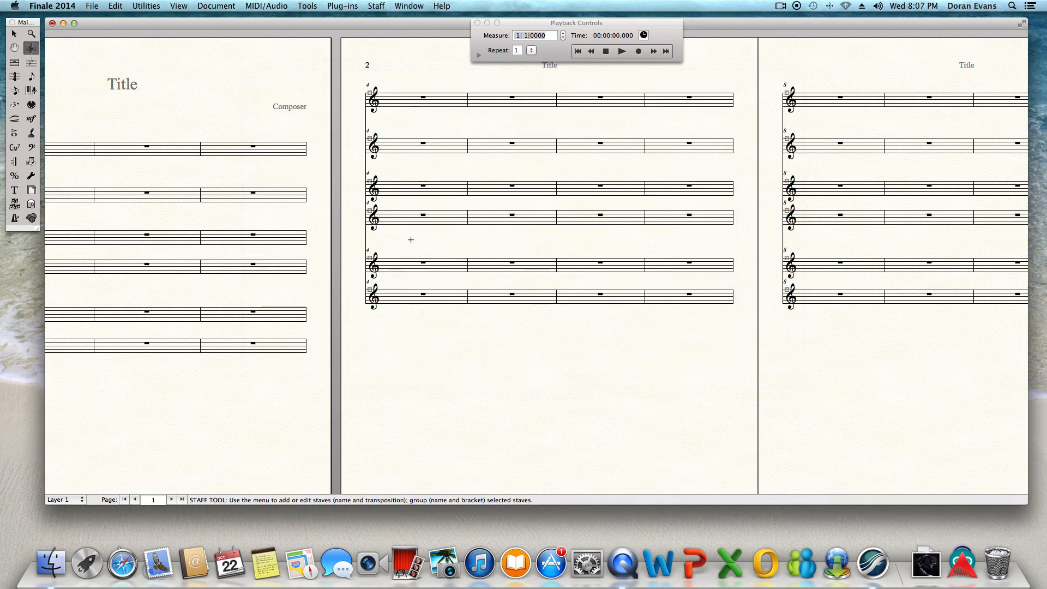
{"action": "left_click", "coordinate": [91, 6]}
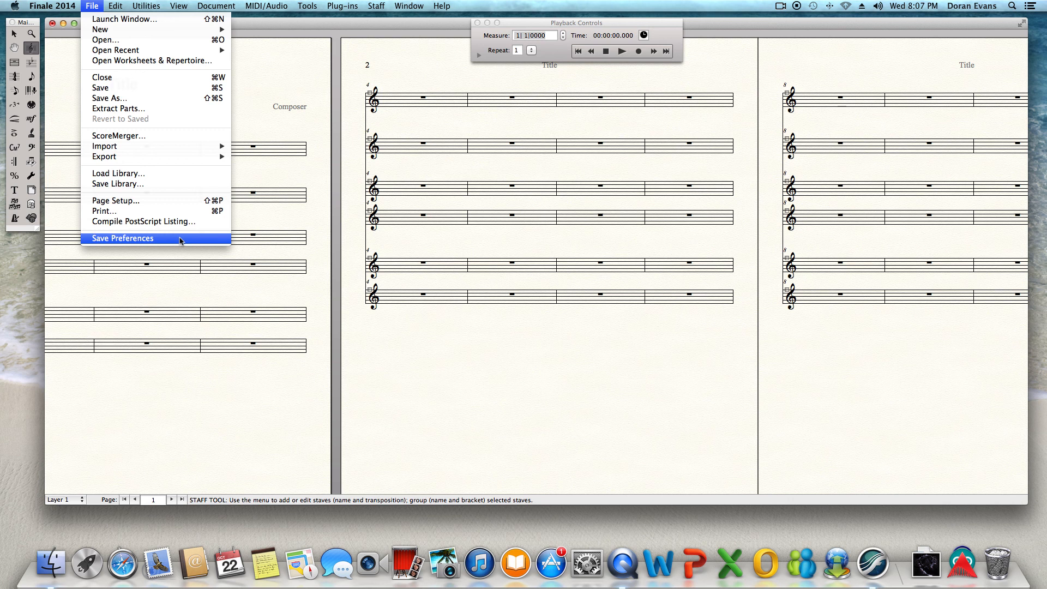
{"action": "left_click", "coordinate": [281, 128]}
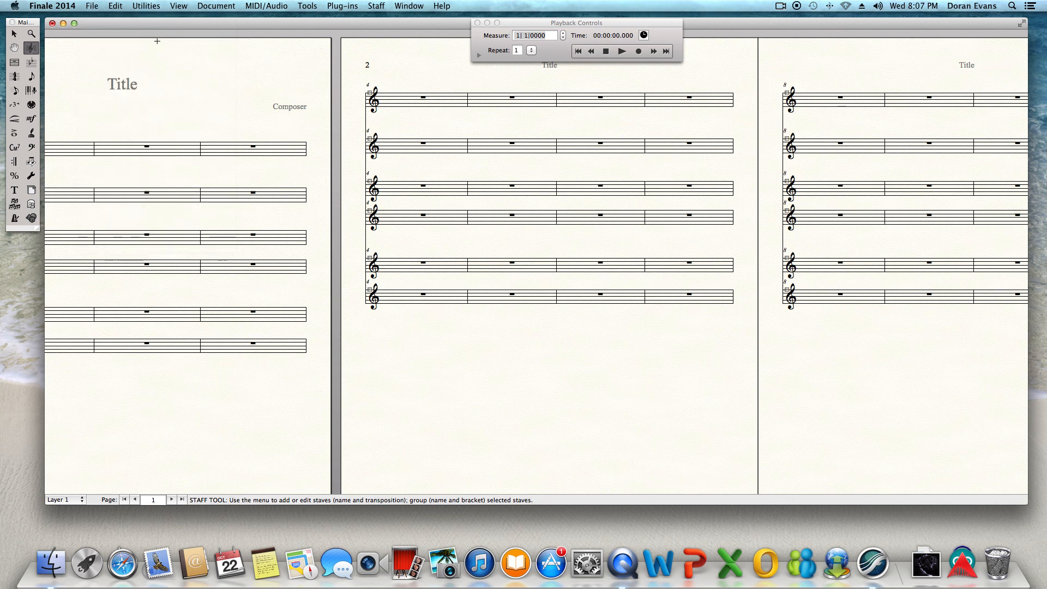
- Look through the available tool sets and make Layer 2 the active layer
{"action": "left_click", "coordinate": [179, 6]}
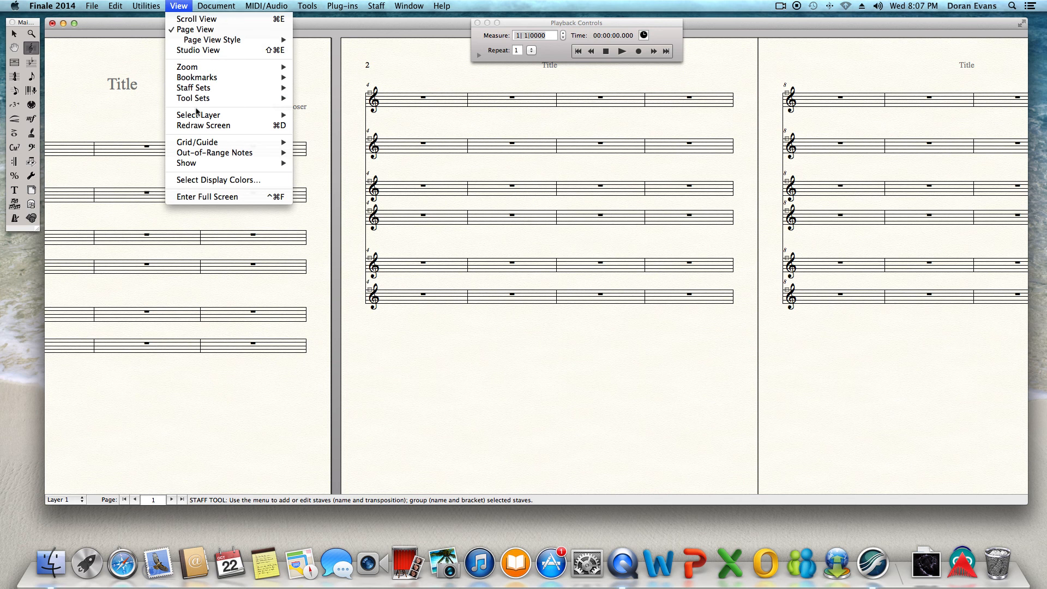
{"action": "mouse_move", "coordinate": [211, 82]}
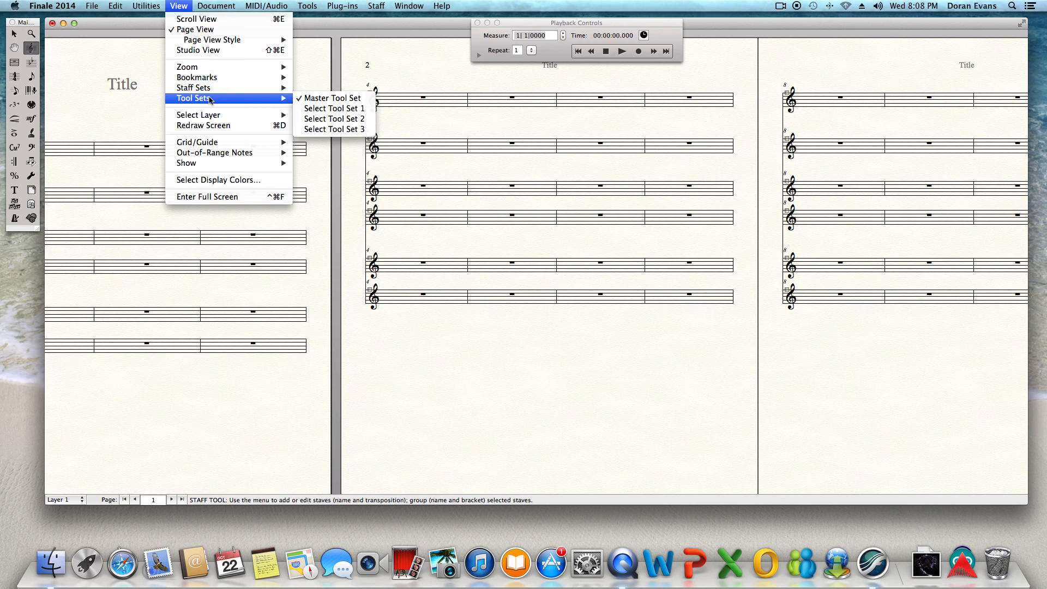
{"action": "mouse_move", "coordinate": [214, 118]}
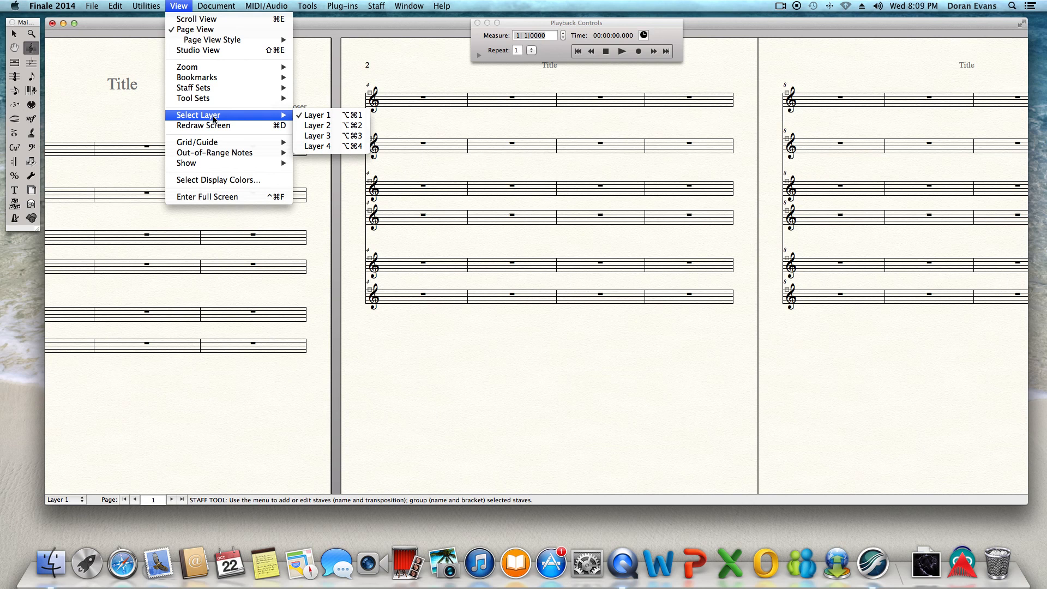
{"action": "left_click", "coordinate": [322, 125]}
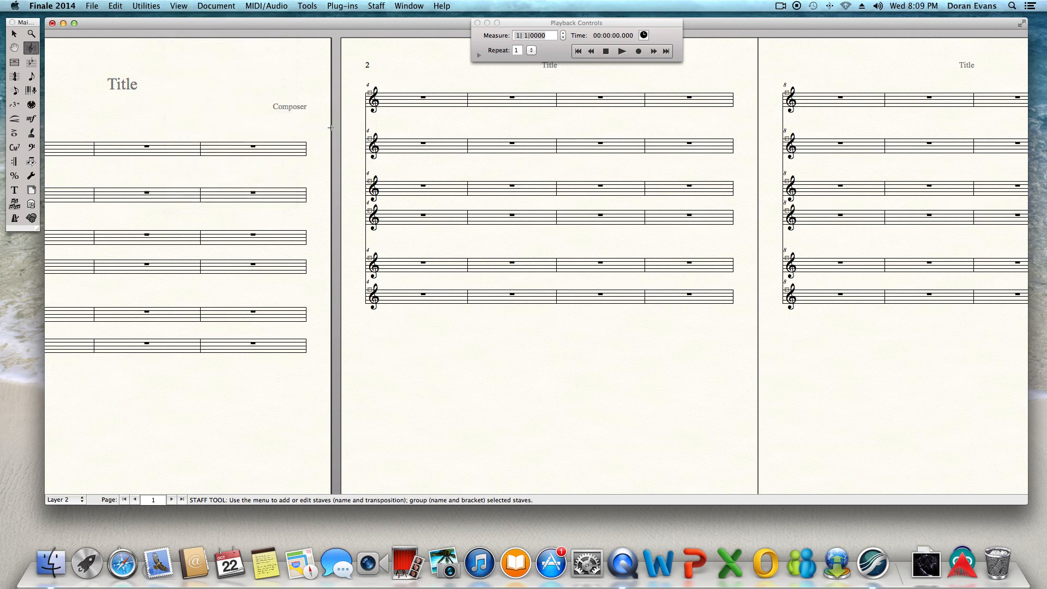
- Place a Layer 2 whole note in the second measure of the top staff with Simple Entry, and switch to Speedy Entry
{"action": "left_click", "coordinate": [31, 76]}
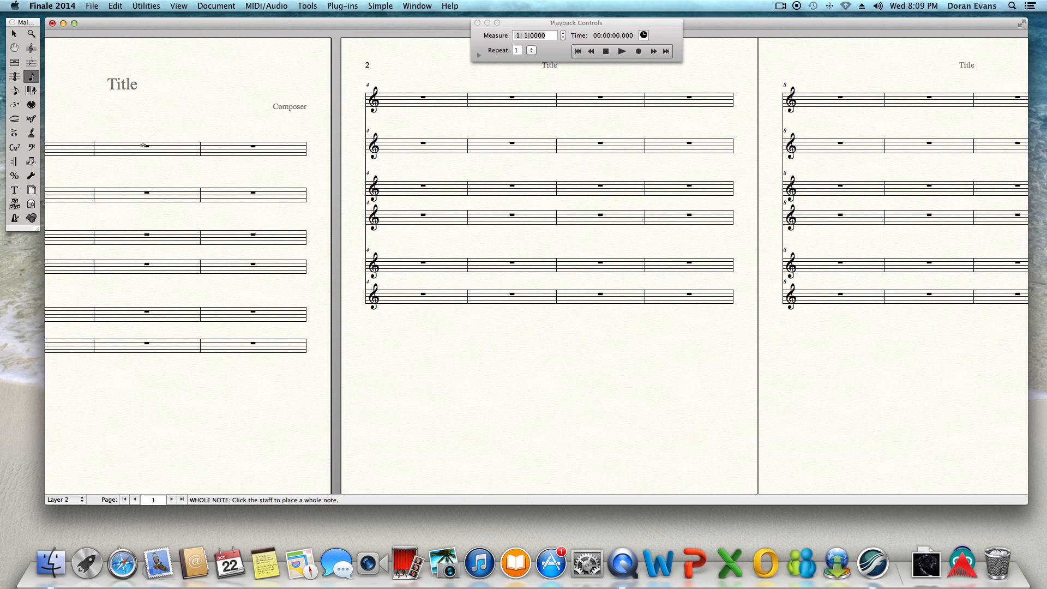
{"action": "left_click", "coordinate": [143, 146]}
{"action": "left_click", "coordinate": [17, 94]}
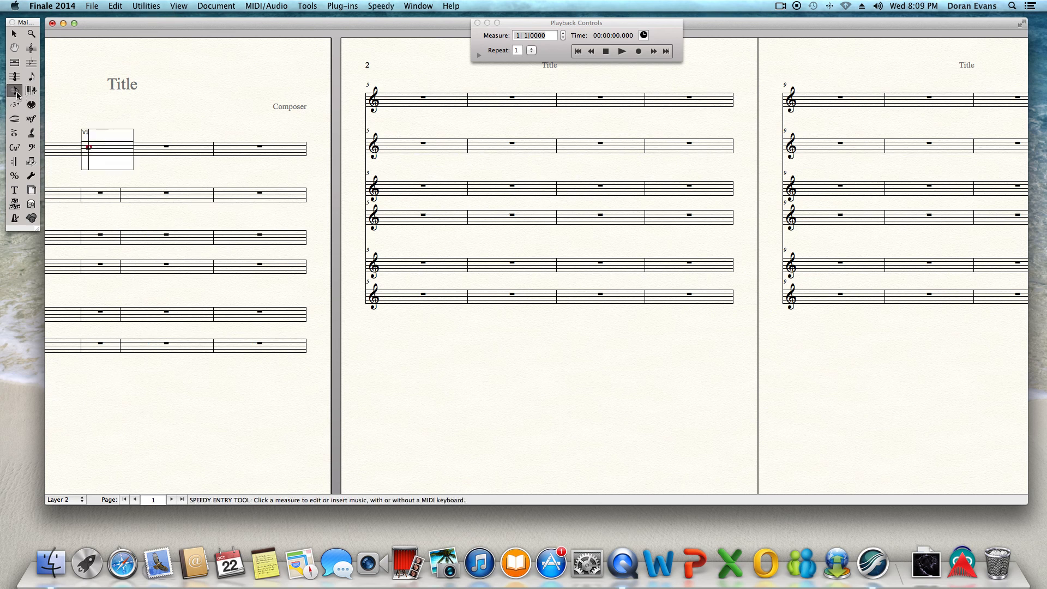
- Make Layer 1 the active layer and enter a quarter note in the third measure of the top staff with Speedy Entry
{"action": "left_click", "coordinate": [102, 112]}
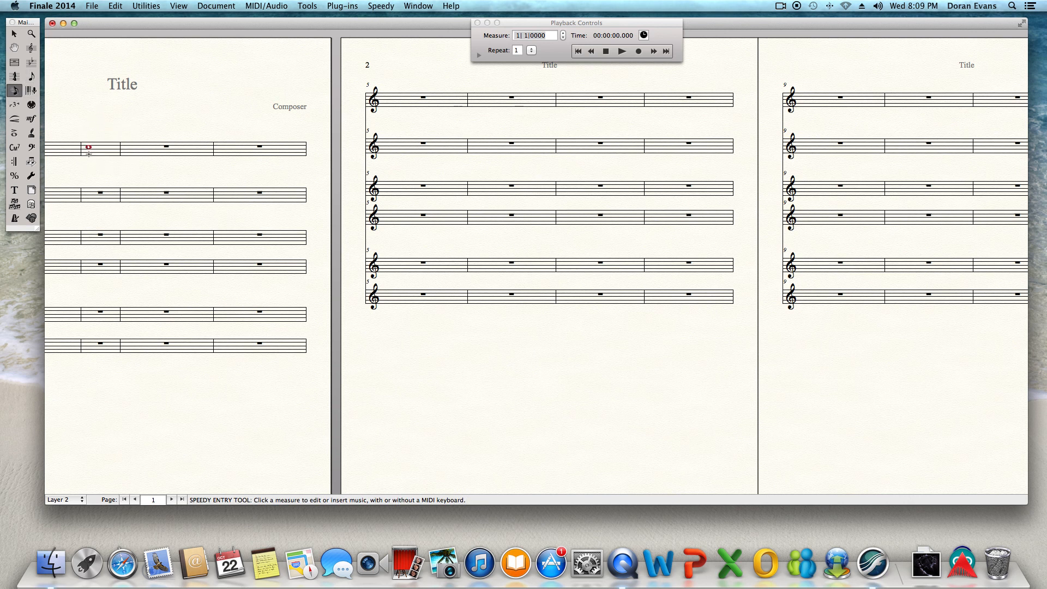
{"action": "left_click", "coordinate": [179, 8]}
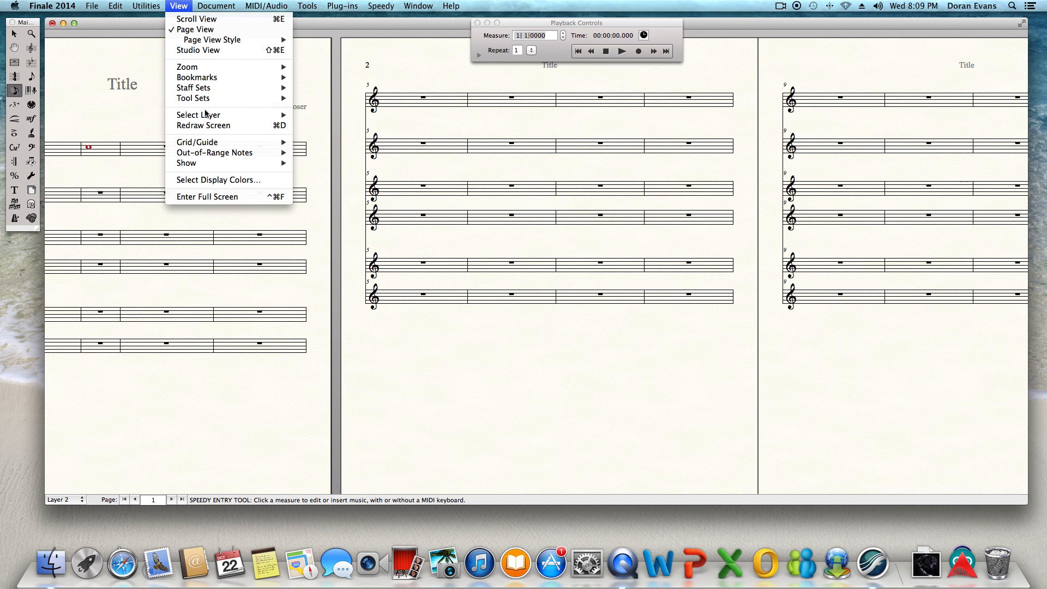
{"action": "mouse_move", "coordinate": [248, 115]}
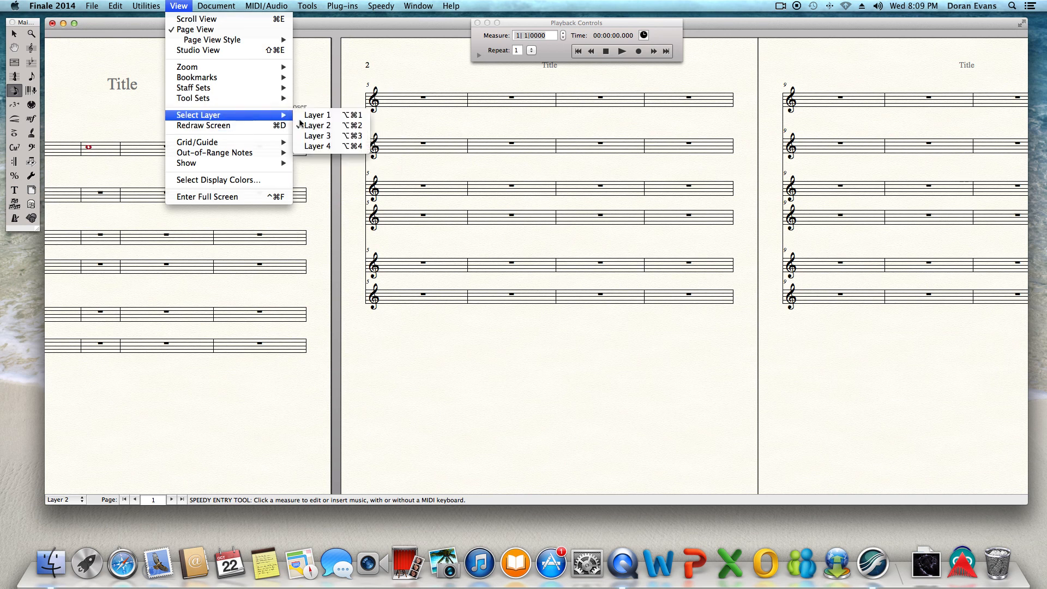
{"action": "left_click", "coordinate": [317, 115]}
{"action": "left_click", "coordinate": [139, 151]}
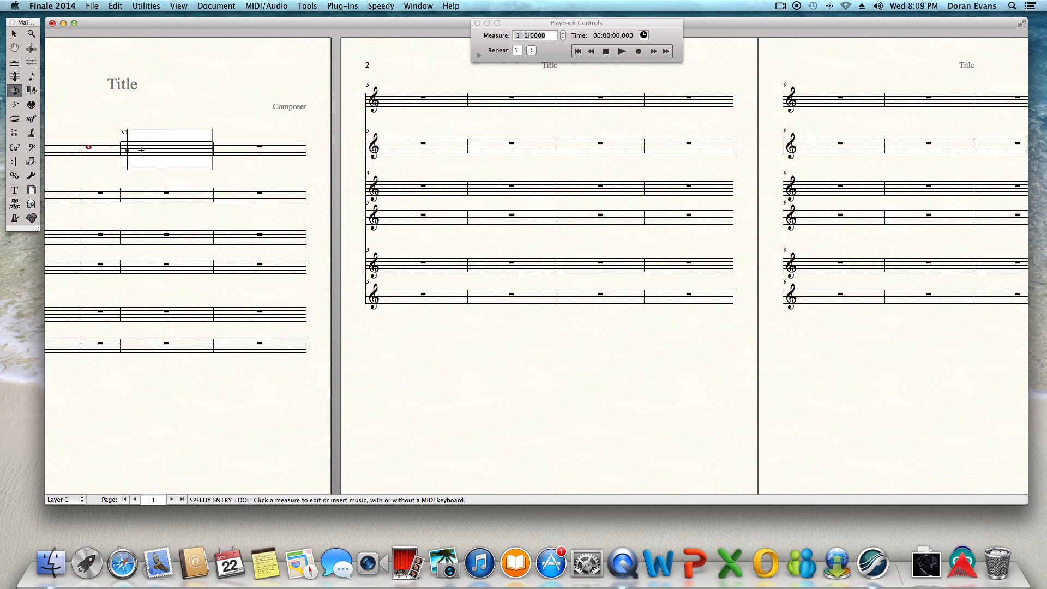
{"action": "key", "text": "5"}
- Make Layer 3 the active layer and enter a half note in the fourth measure of the top staff with Speedy Entry
{"action": "left_click", "coordinate": [146, 6]}
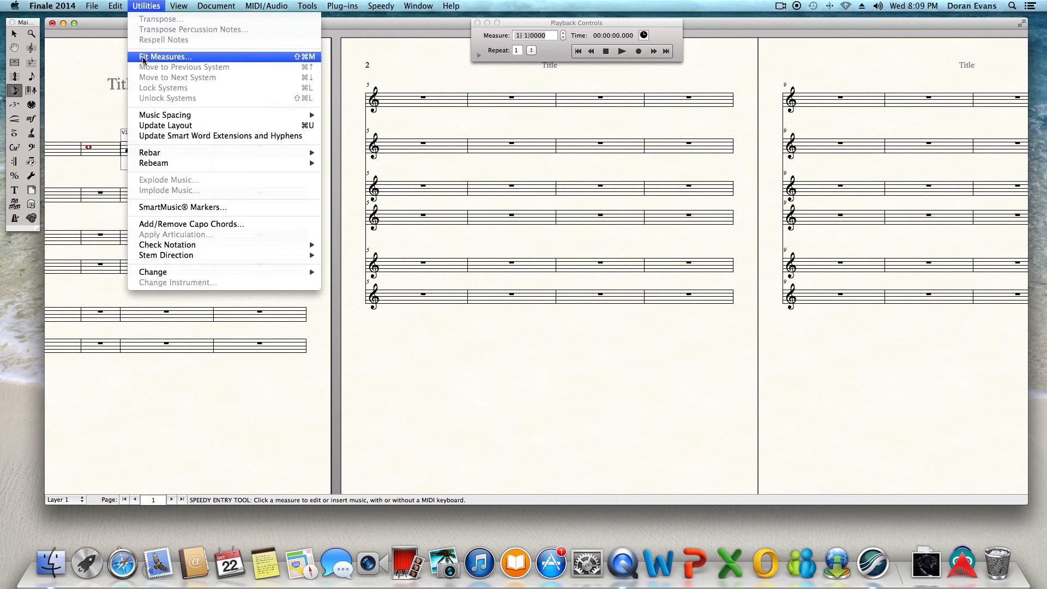
{"action": "mouse_move", "coordinate": [175, 9]}
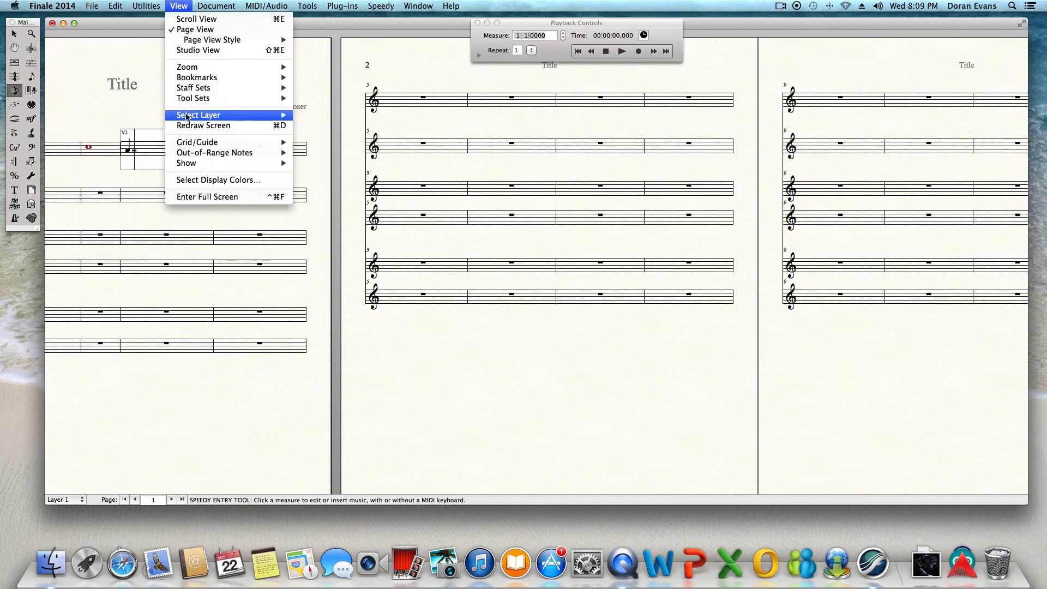
{"action": "mouse_move", "coordinate": [191, 116]}
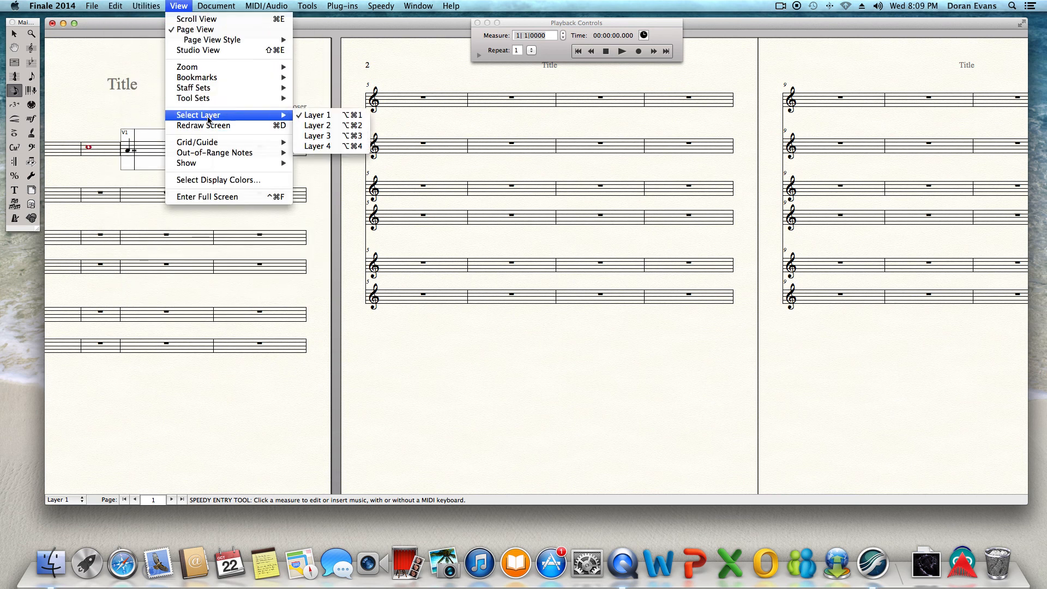
{"action": "left_click", "coordinate": [327, 136]}
{"action": "key", "text": "Escape"}
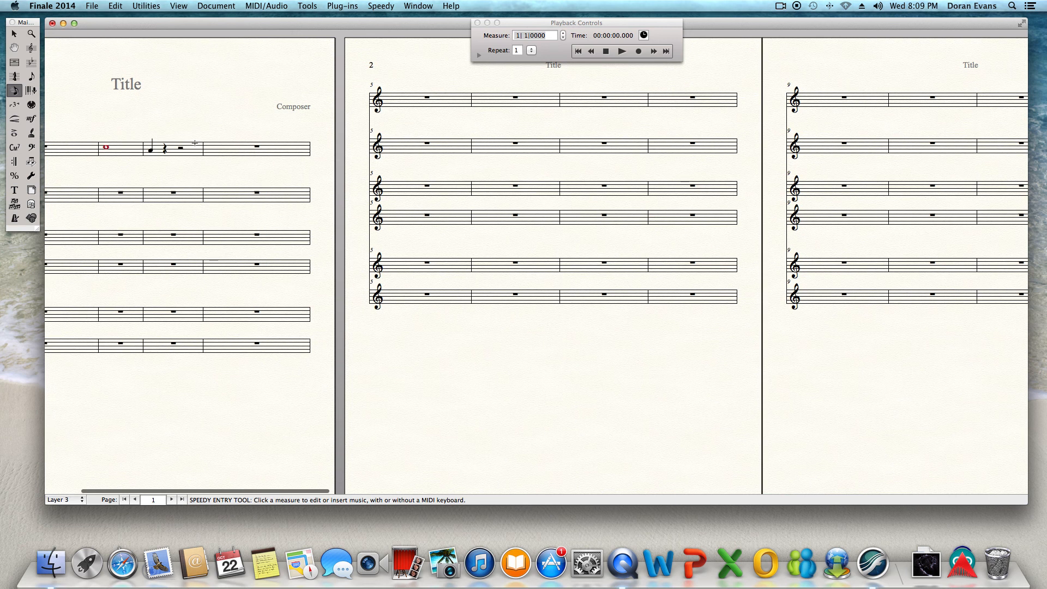
{"action": "left_click", "coordinate": [218, 152]}
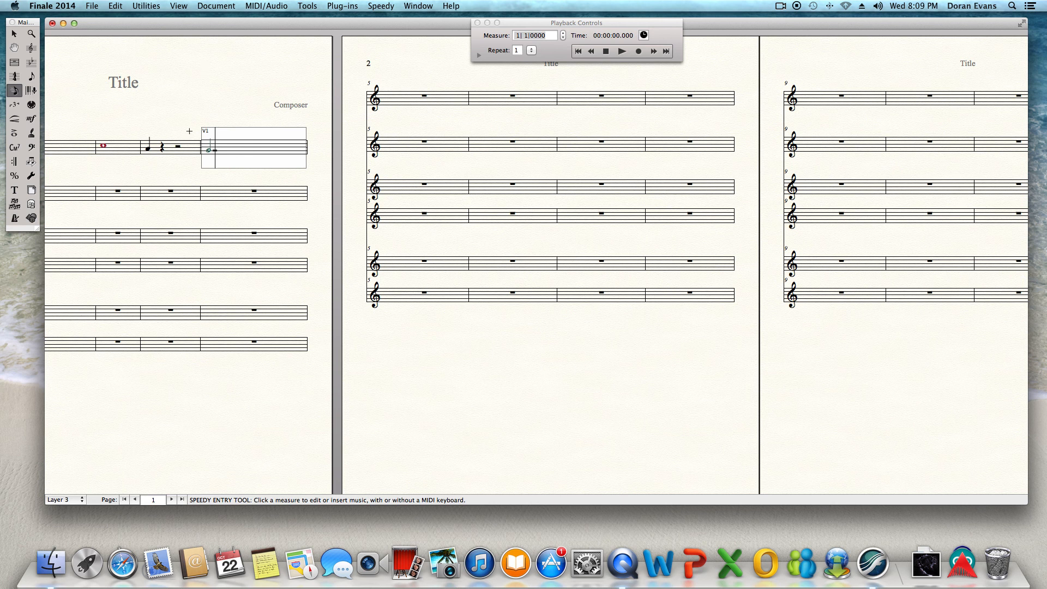
- Switch the active layer to Layer 4 and back to Layer 1, and close the Speedy Entry frame
{"action": "left_click", "coordinate": [82, 500]}
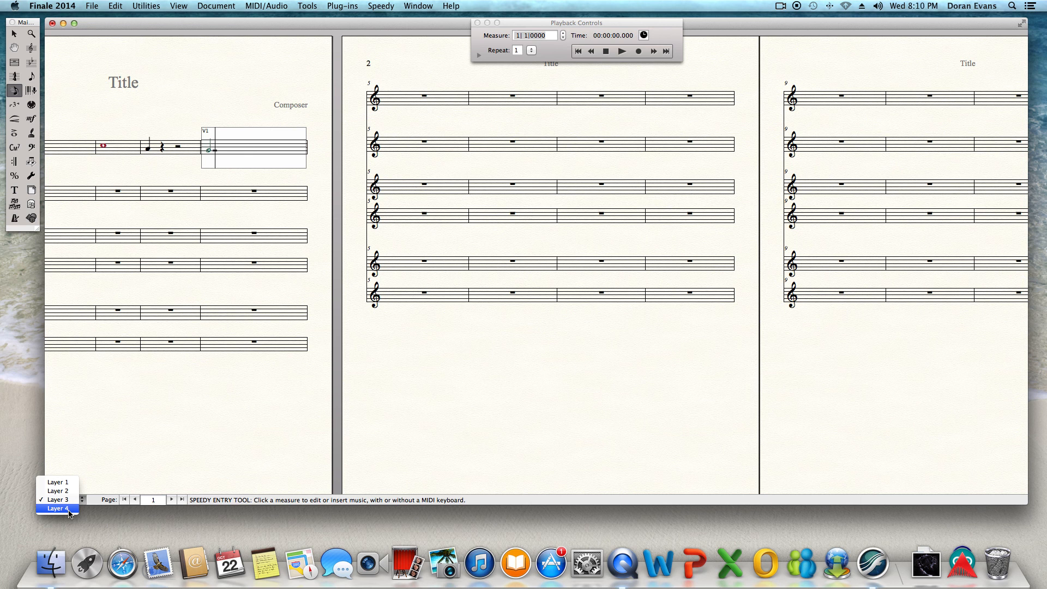
{"action": "left_click", "coordinate": [69, 508]}
{"action": "left_click", "coordinate": [70, 499]}
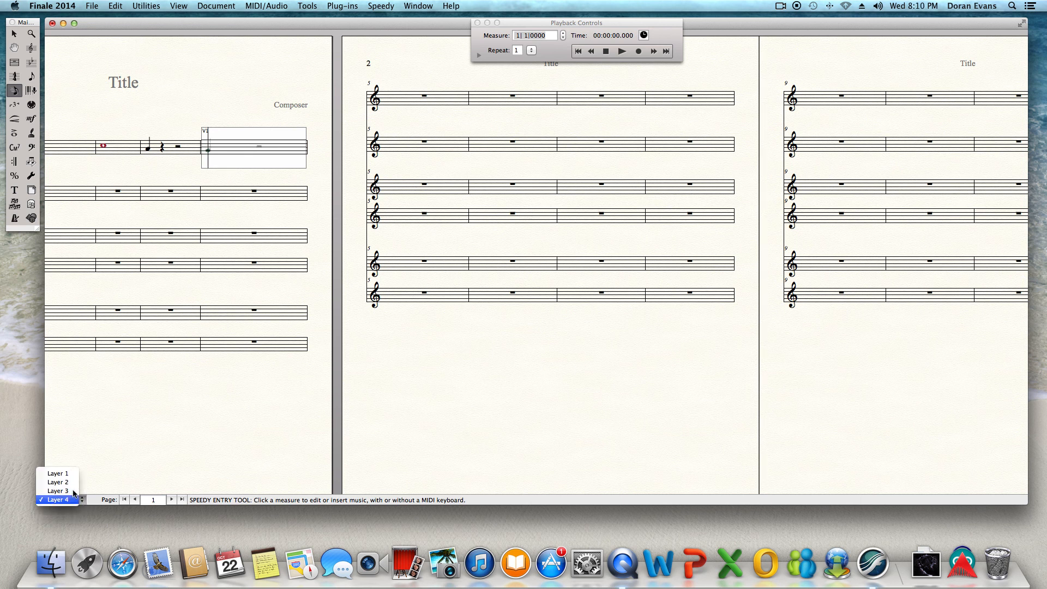
{"action": "left_click", "coordinate": [70, 474]}
{"action": "left_click", "coordinate": [164, 111]}
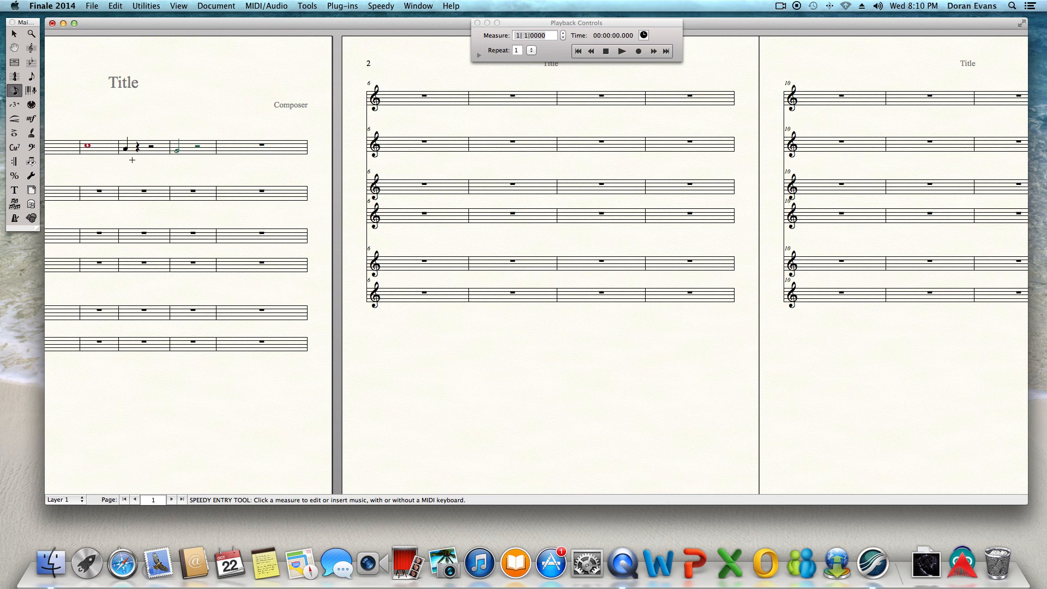
- Show the grid on the score pages
{"action": "left_click", "coordinate": [178, 6]}
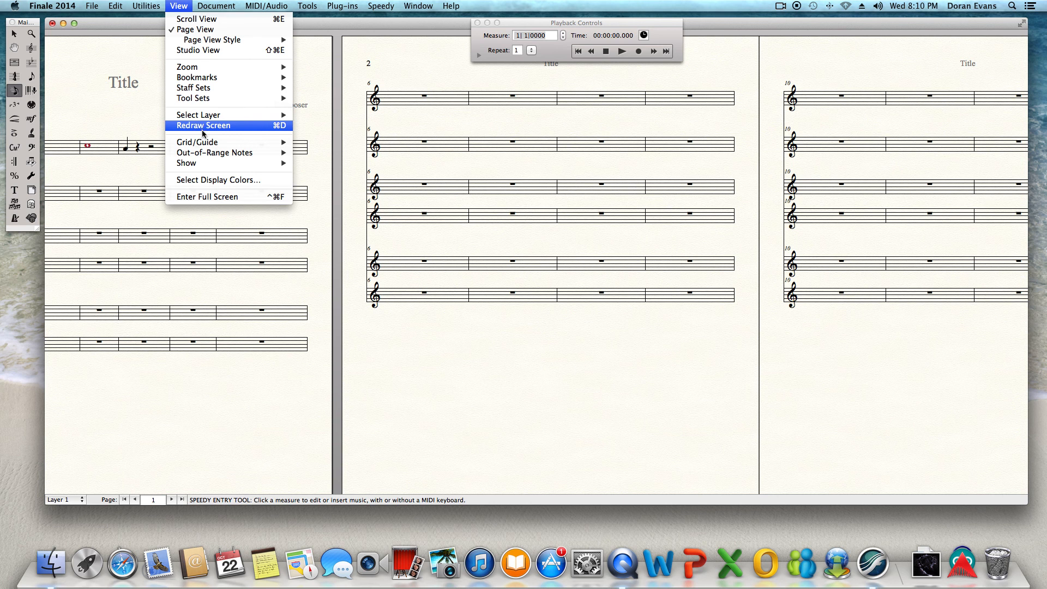
{"action": "mouse_move", "coordinate": [205, 144]}
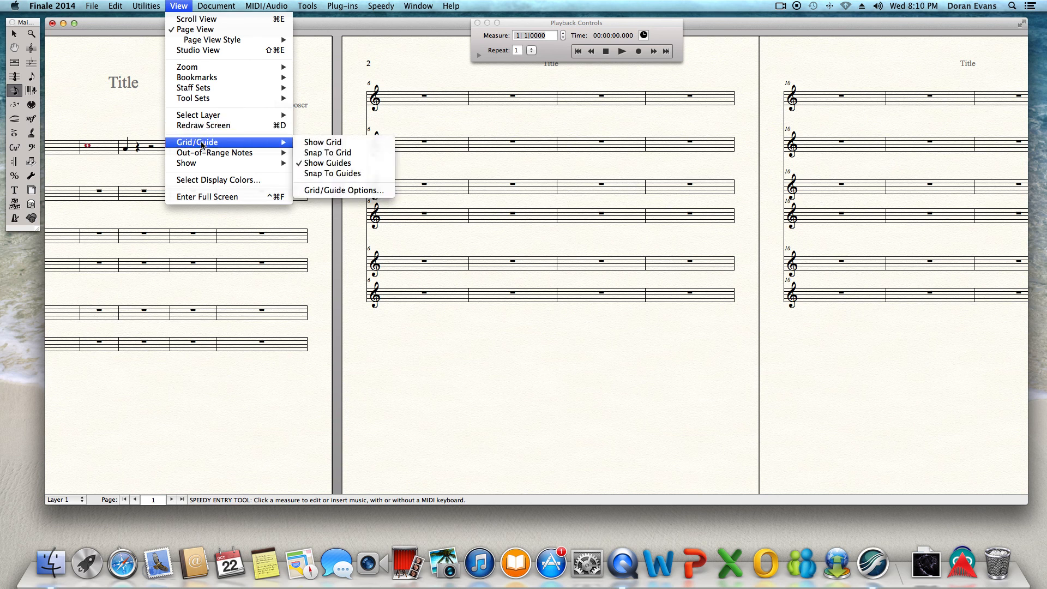
{"action": "left_click", "coordinate": [330, 144]}
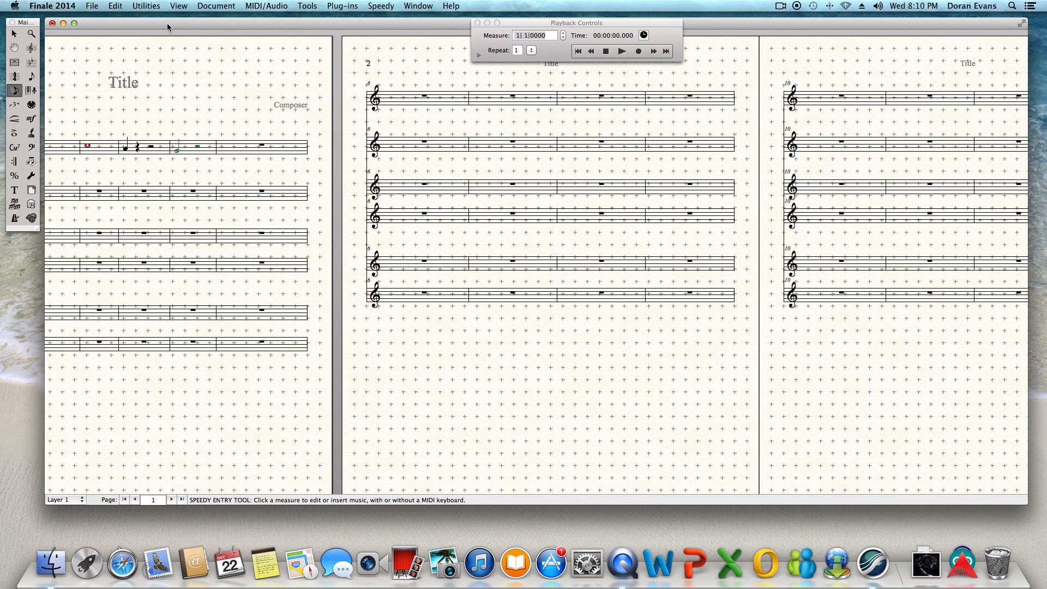
- Open the grid and guide options and apply the Dots grid line style
{"action": "left_click", "coordinate": [179, 6]}
{"action": "mouse_move", "coordinate": [193, 143]}
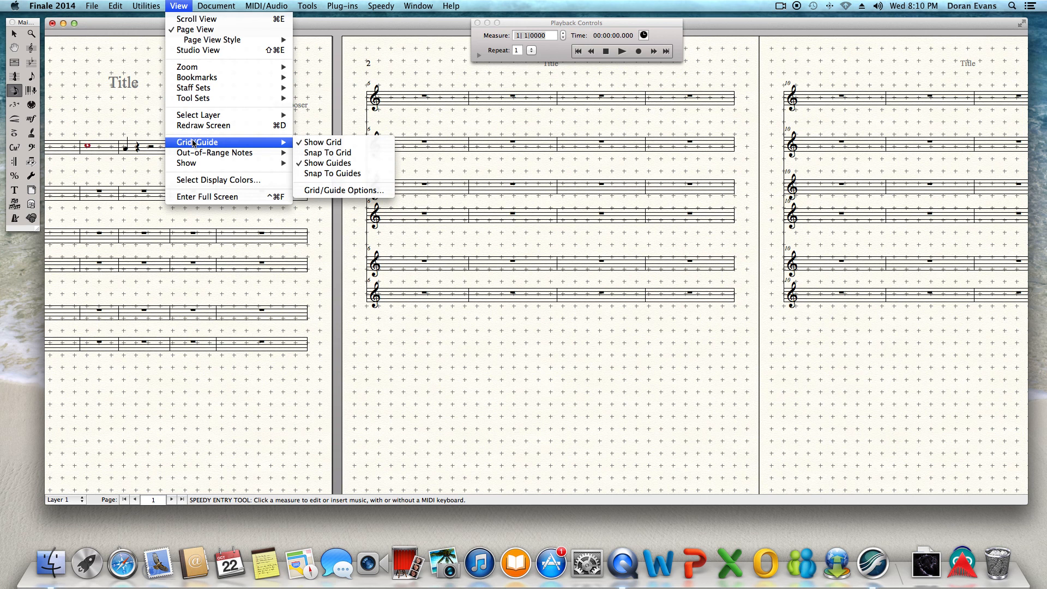
{"action": "left_click", "coordinate": [362, 190]}
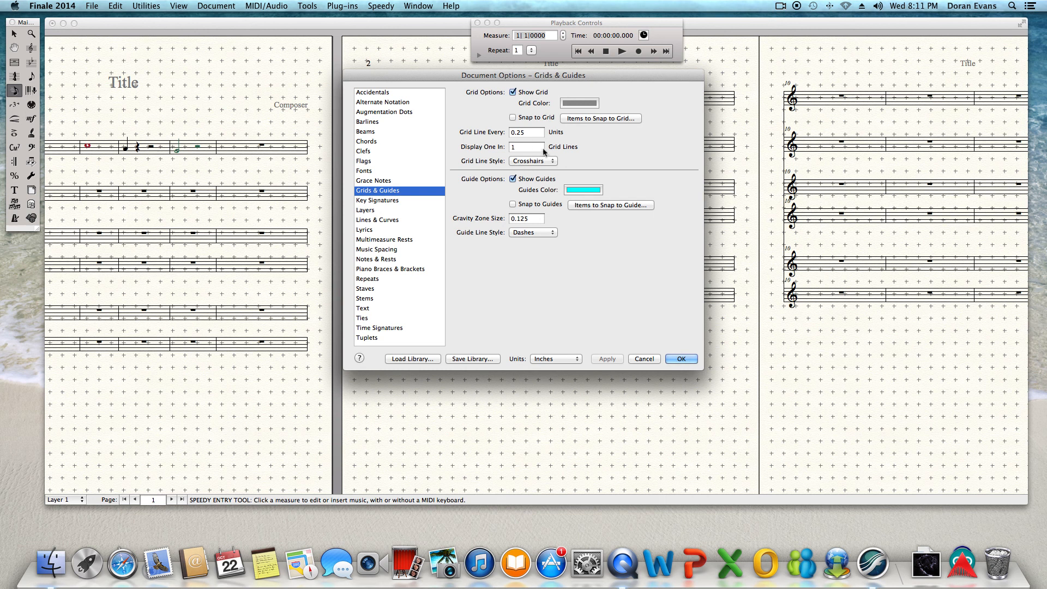
{"action": "left_click", "coordinate": [554, 162]}
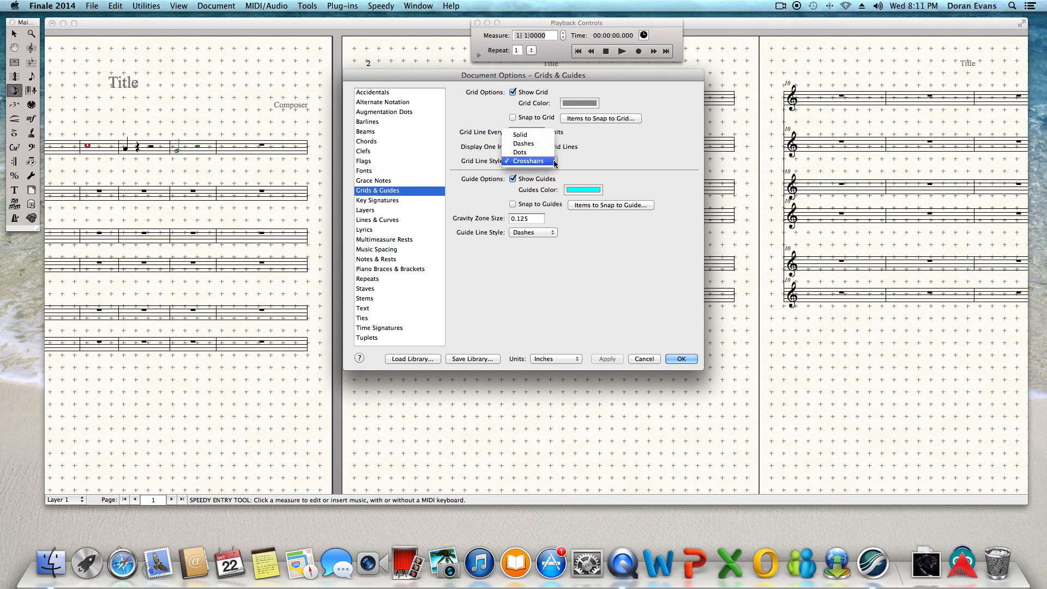
{"action": "left_click", "coordinate": [541, 152]}
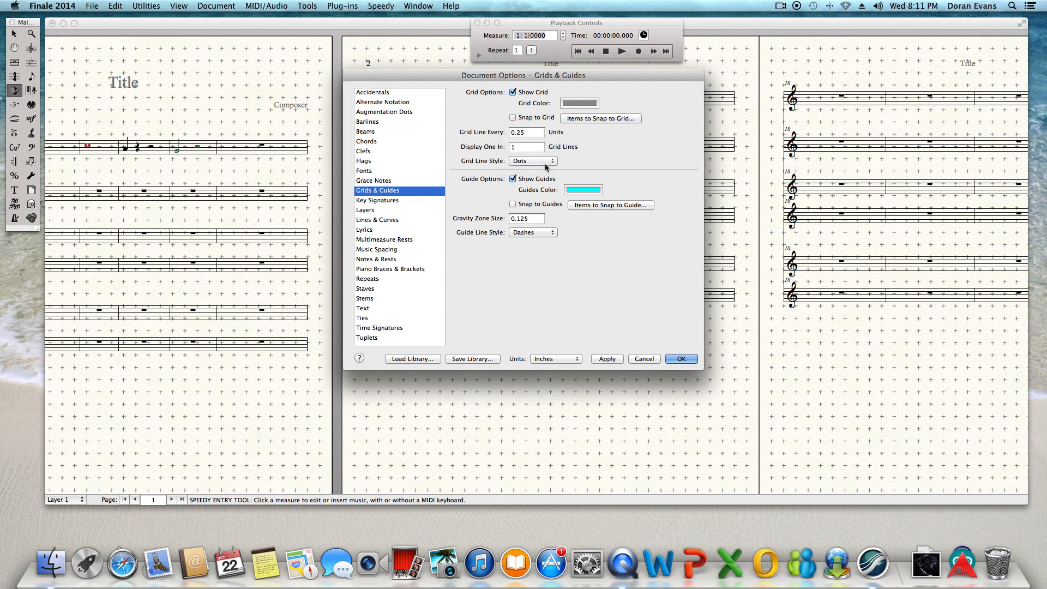
{"action": "left_click", "coordinate": [608, 359]}
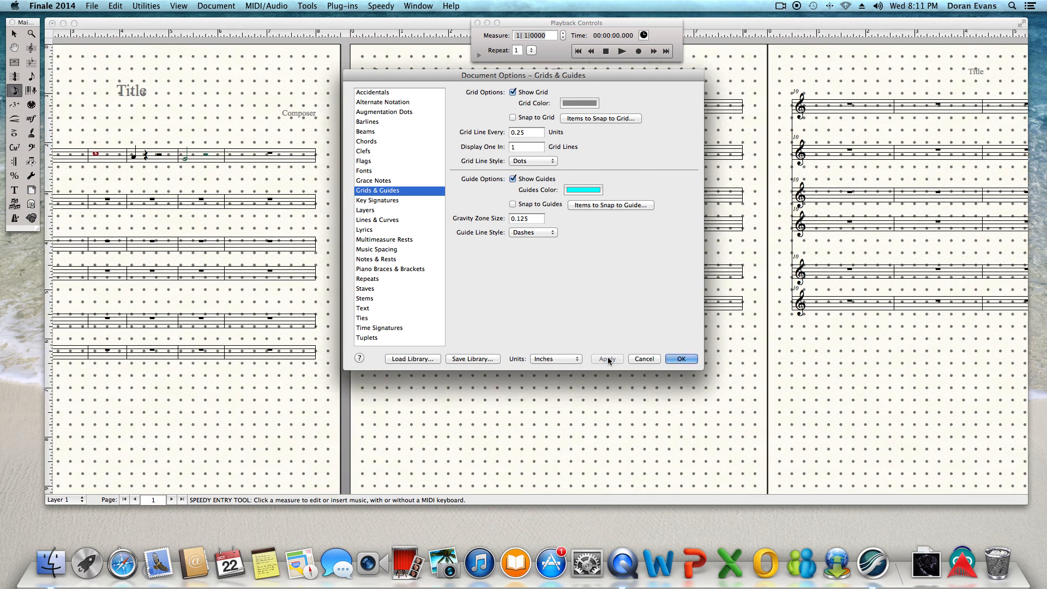
- Apply the Dashes grid line style in the grid and guide options
{"action": "left_click", "coordinate": [553, 161]}
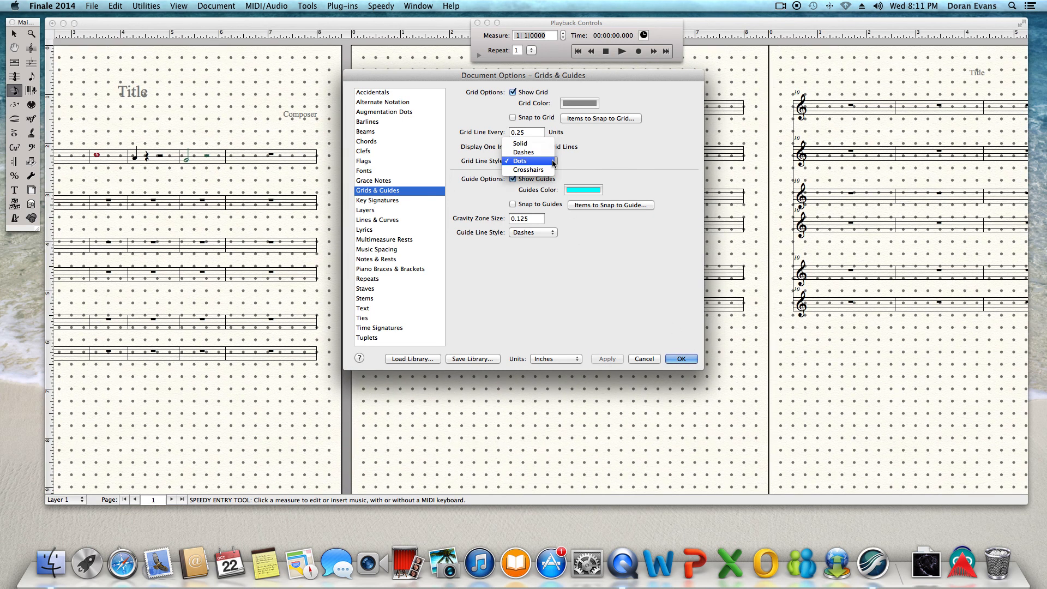
{"action": "left_click", "coordinate": [543, 152]}
{"action": "left_click", "coordinate": [616, 359]}
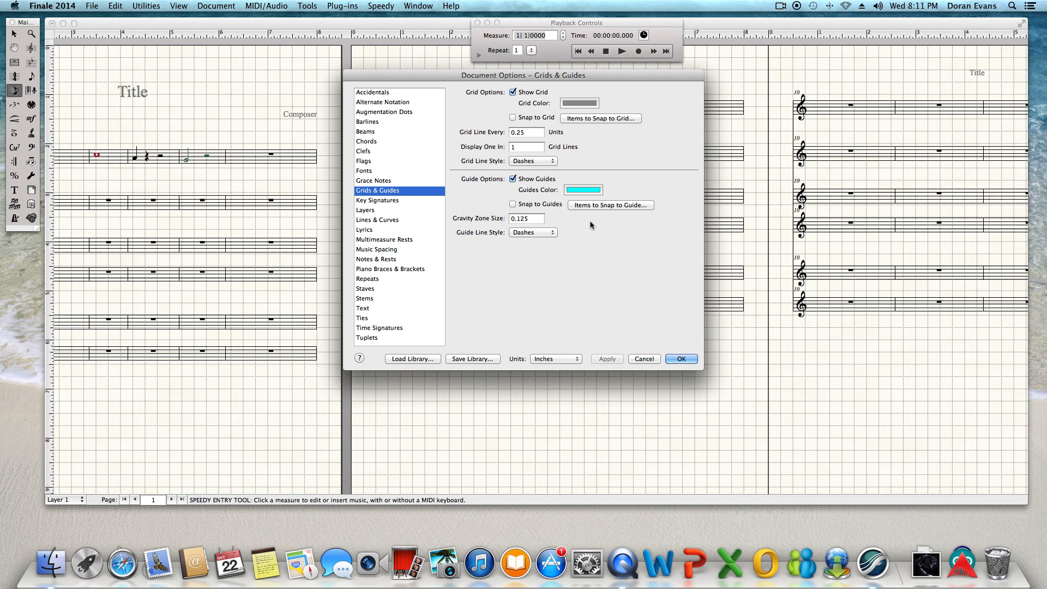
- Apply the Solid grid line style and confirm the document options
{"action": "left_click", "coordinate": [553, 161]}
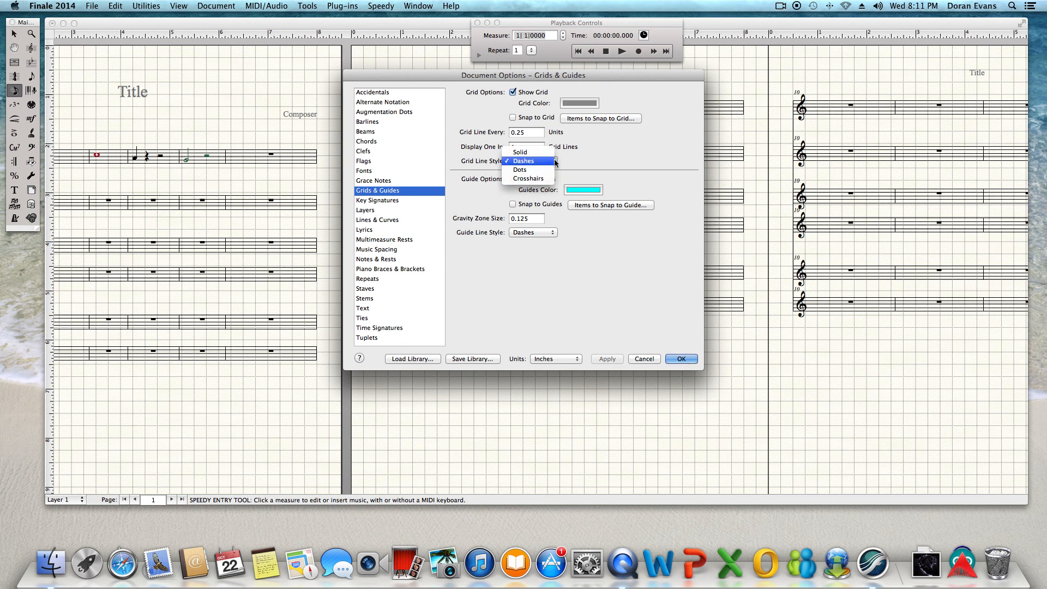
{"action": "left_click", "coordinate": [521, 152]}
{"action": "left_click", "coordinate": [609, 359]}
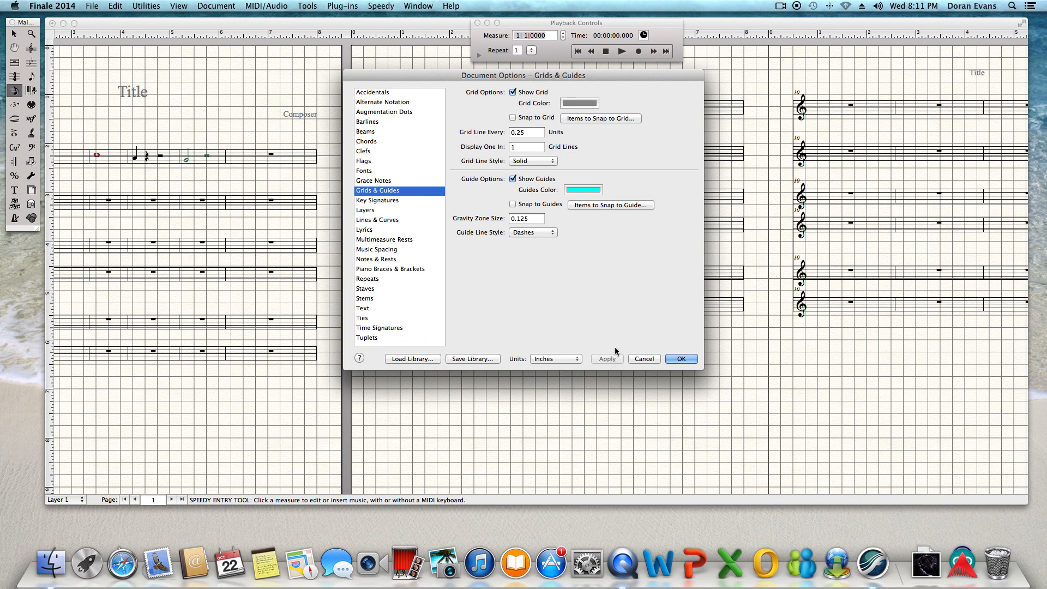
{"action": "left_click", "coordinate": [682, 359]}
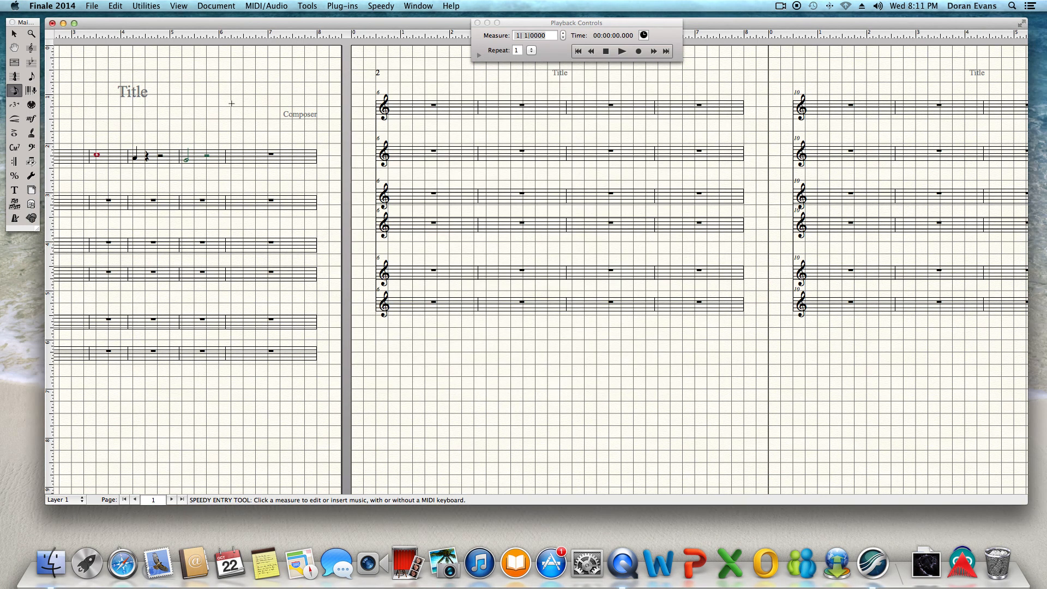
- Hide the grid and show the page margins on the score pages
{"action": "left_click", "coordinate": [178, 6]}
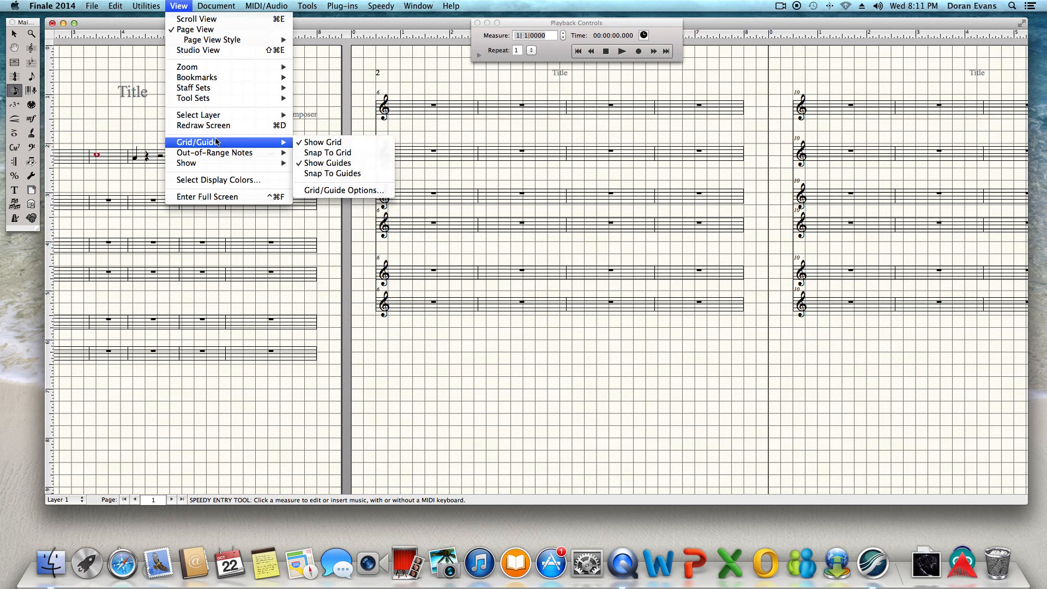
{"action": "left_click", "coordinate": [308, 142]}
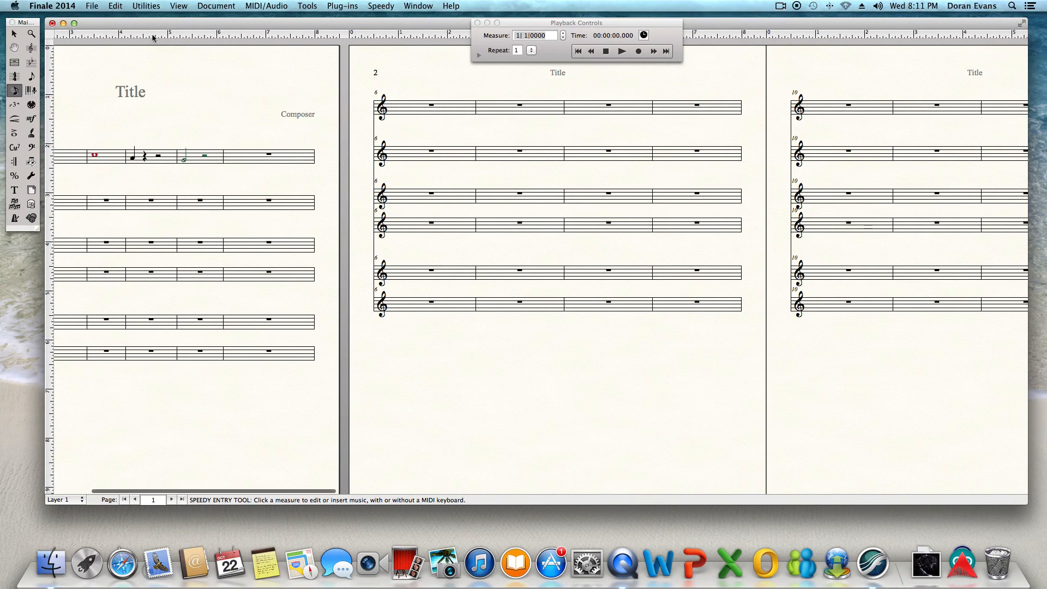
{"action": "scroll", "coordinate": [137, 49], "scroll_direction": "right", "scroll_amount": 2}
{"action": "scroll", "coordinate": [148, 39], "scroll_direction": "right", "scroll_amount": 3}
{"action": "scroll", "coordinate": [148, 39], "scroll_direction": "left", "scroll_amount": 6}
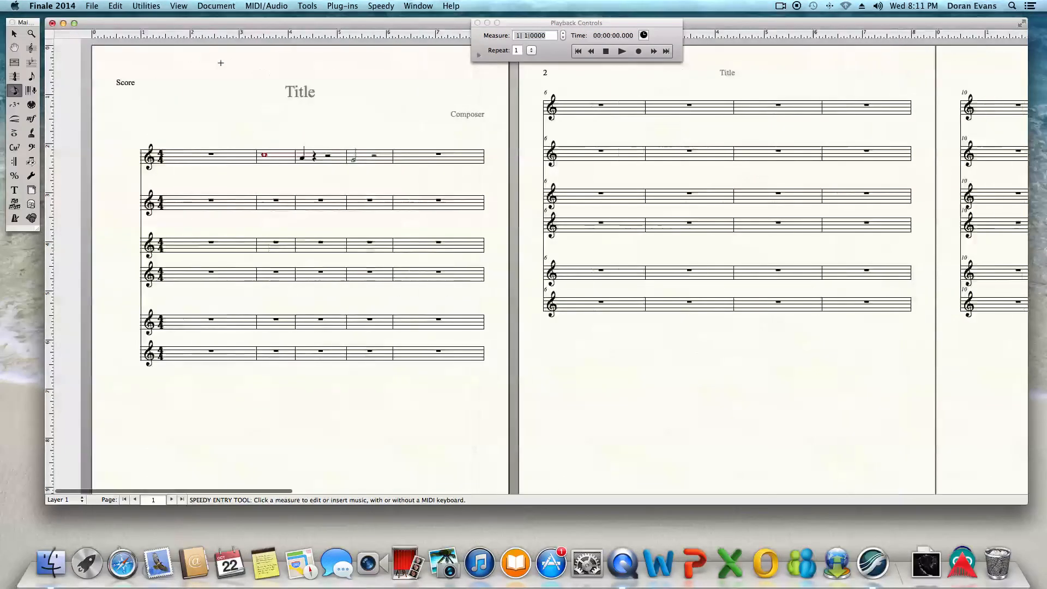
{"action": "left_click", "coordinate": [180, 6]}
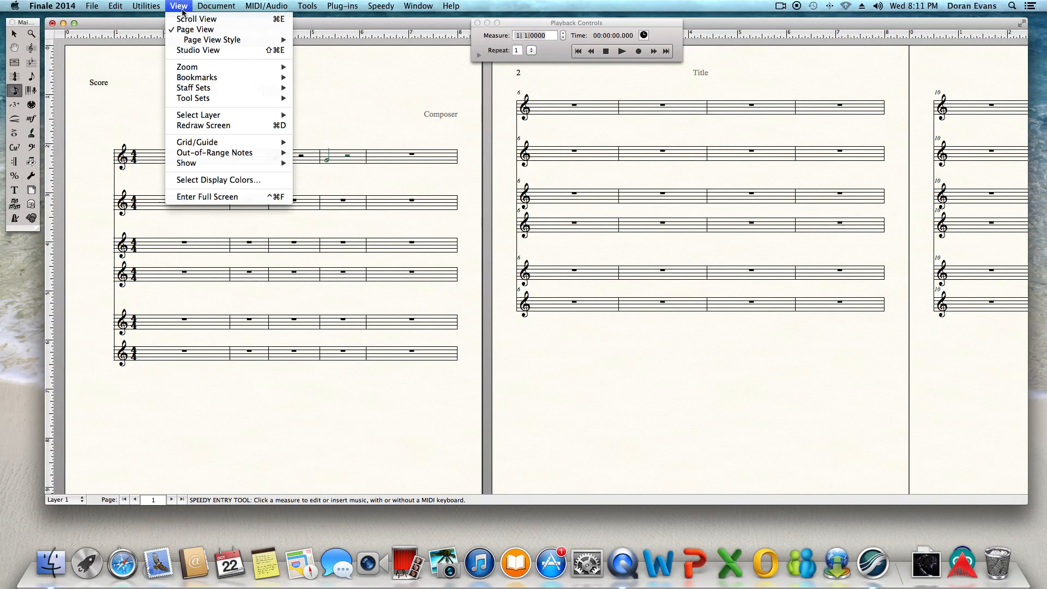
{"action": "mouse_move", "coordinate": [200, 163]}
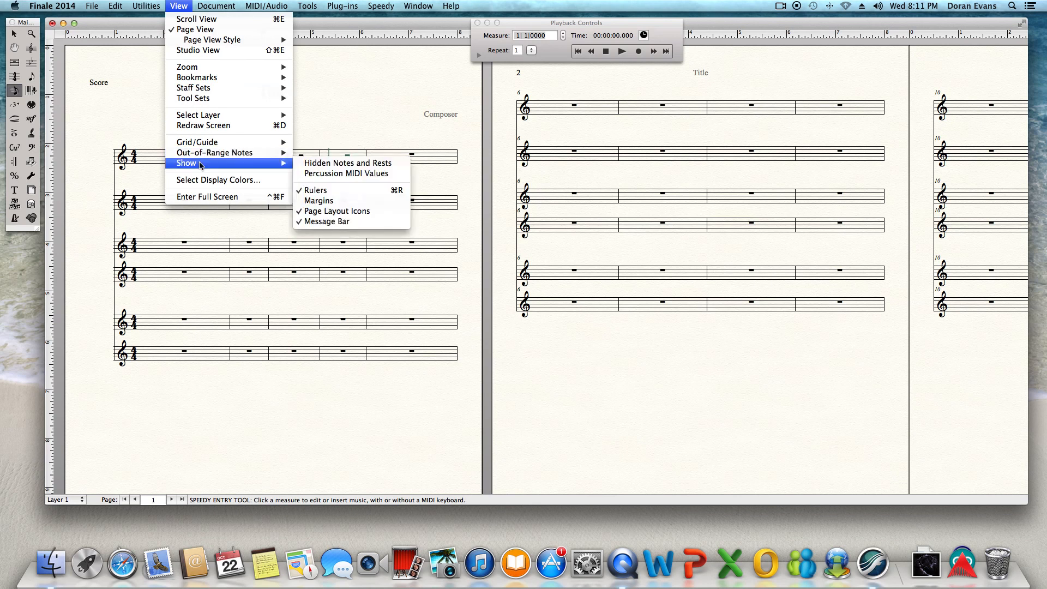
{"action": "left_click", "coordinate": [320, 201]}
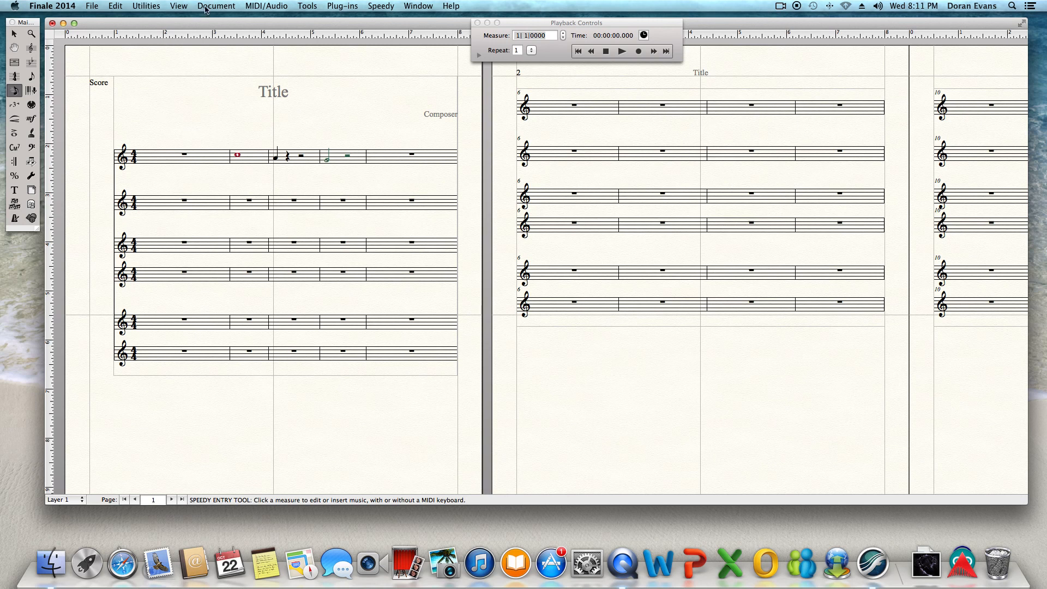
- Look at the out-of-range note levels and review the Display Colors preferences for layers and score items
{"action": "left_click", "coordinate": [180, 8]}
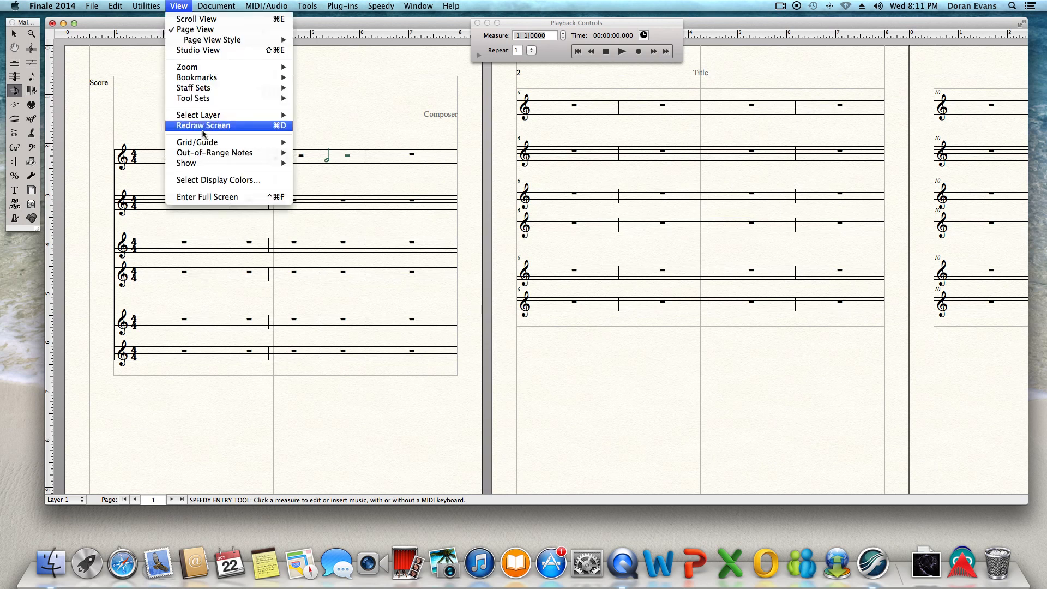
{"action": "mouse_move", "coordinate": [203, 166]}
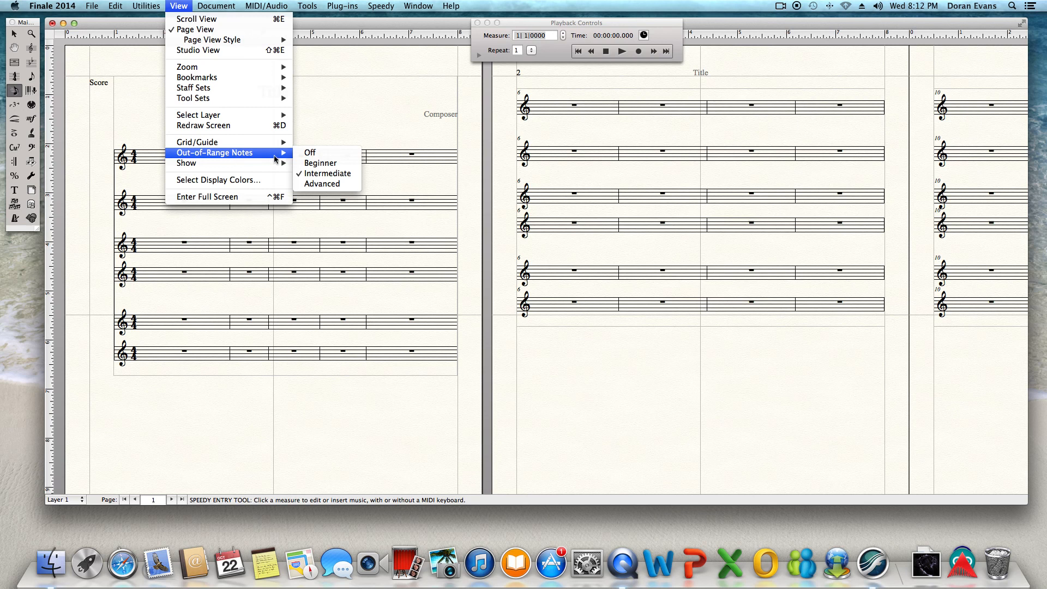
{"action": "left_click", "coordinate": [255, 182]}
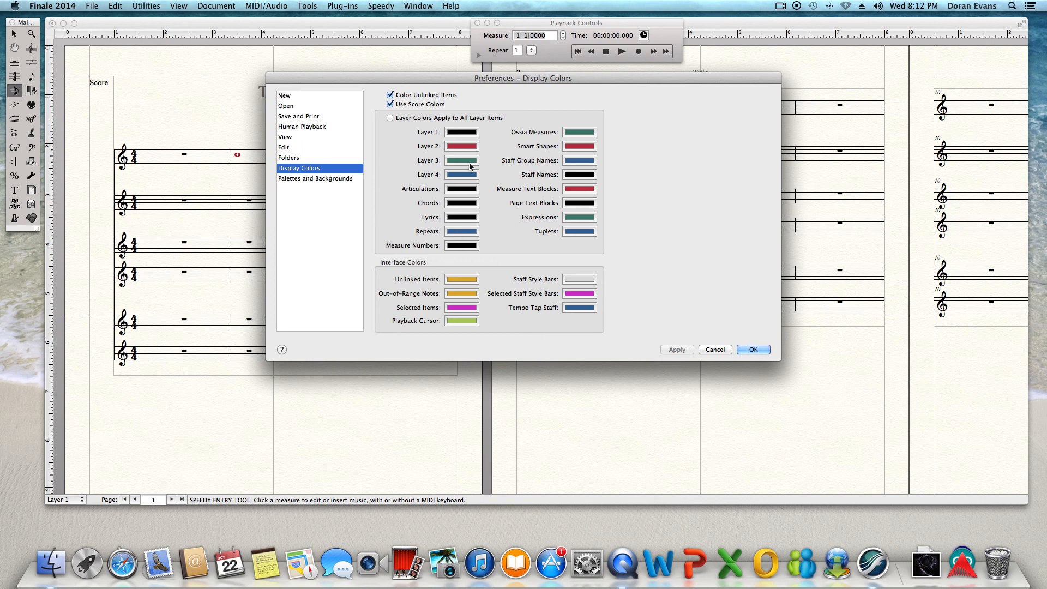
{"action": "left_click", "coordinate": [751, 349]}
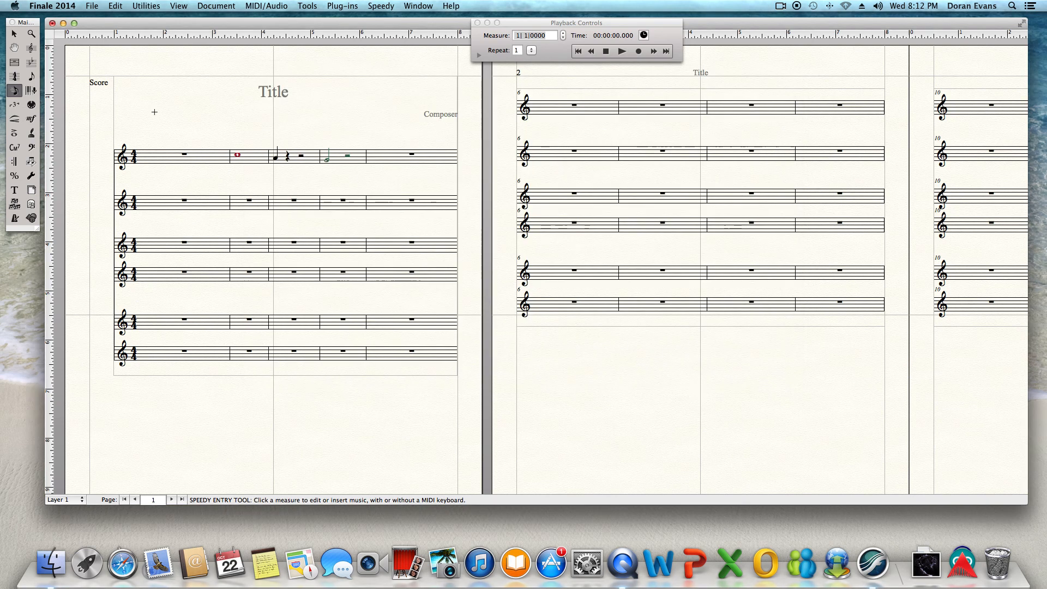
- Show the score in full screen mode, then restore the normal document window
{"action": "left_click", "coordinate": [207, 7]}
{"action": "mouse_move", "coordinate": [180, 7]}
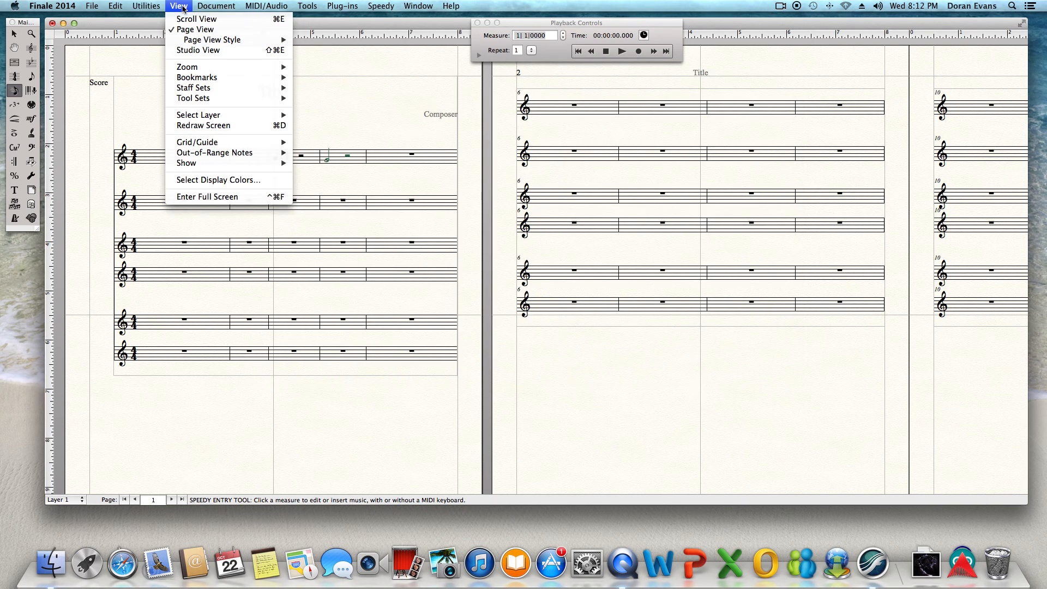
{"action": "left_click", "coordinate": [216, 197]}
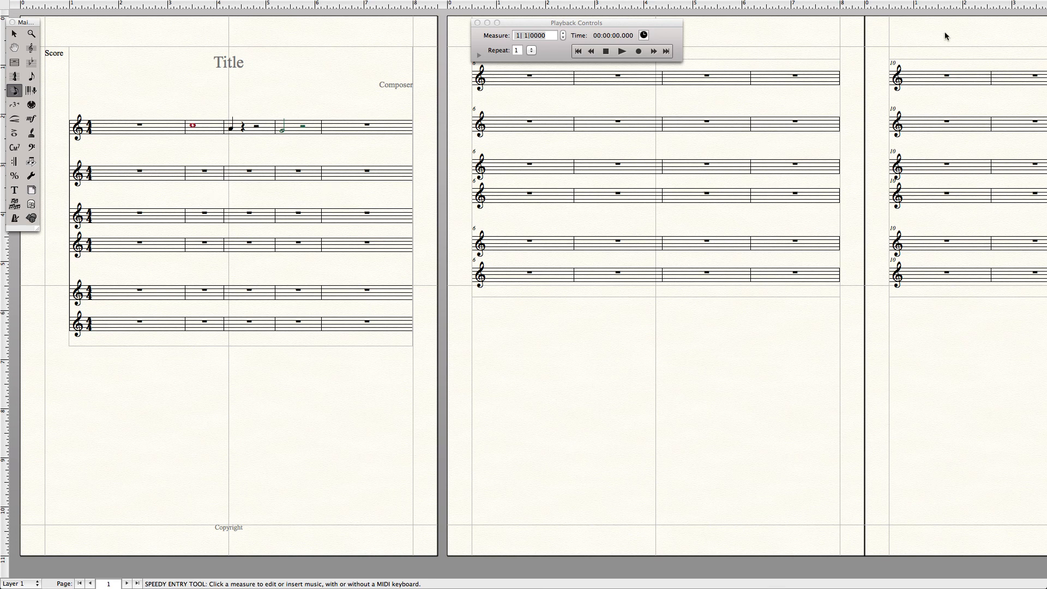
{"action": "mouse_move", "coordinate": [1025, 3]}
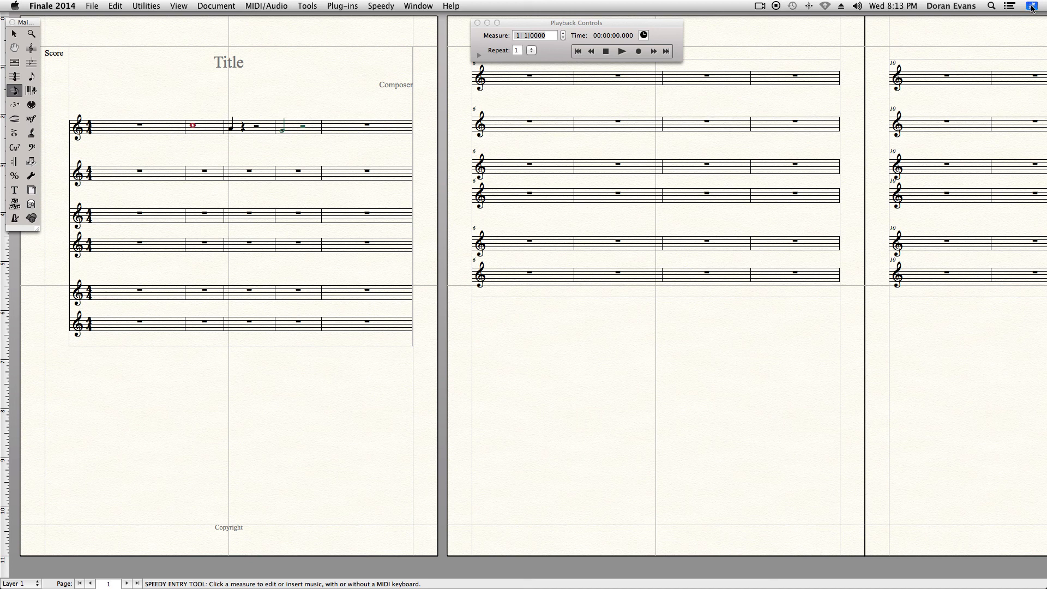
{"action": "left_click", "coordinate": [1032, 7]}
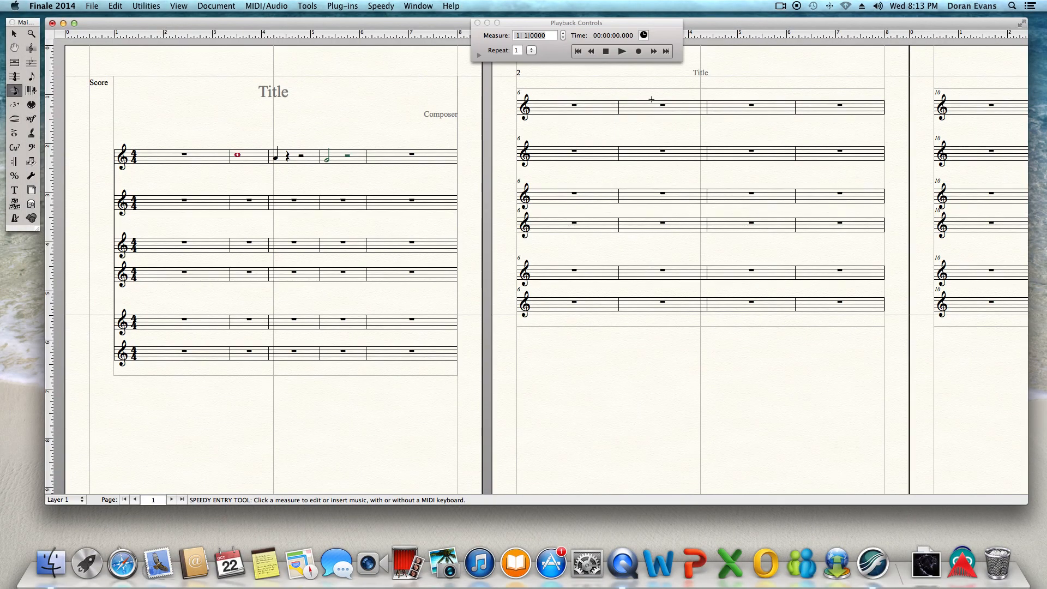
- Expand the document window to full screen again using its own window control and return to the windowed page view
{"action": "left_click", "coordinate": [1023, 27]}
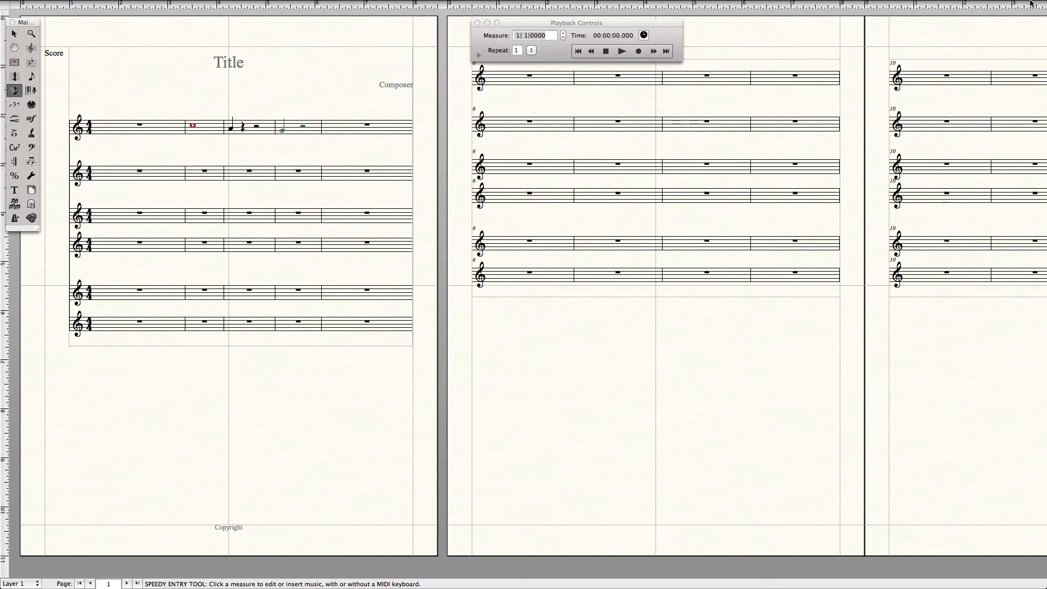
{"action": "left_click", "coordinate": [1031, 7]}
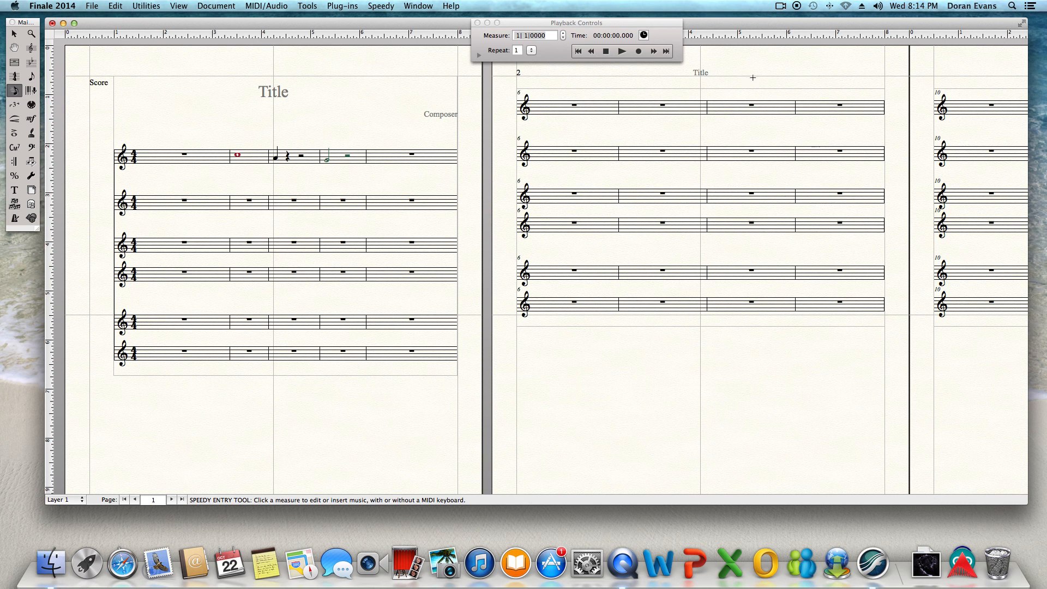
{"action": "scroll", "coordinate": [773, 67], "scroll_direction": "down", "scroll_amount": 2}
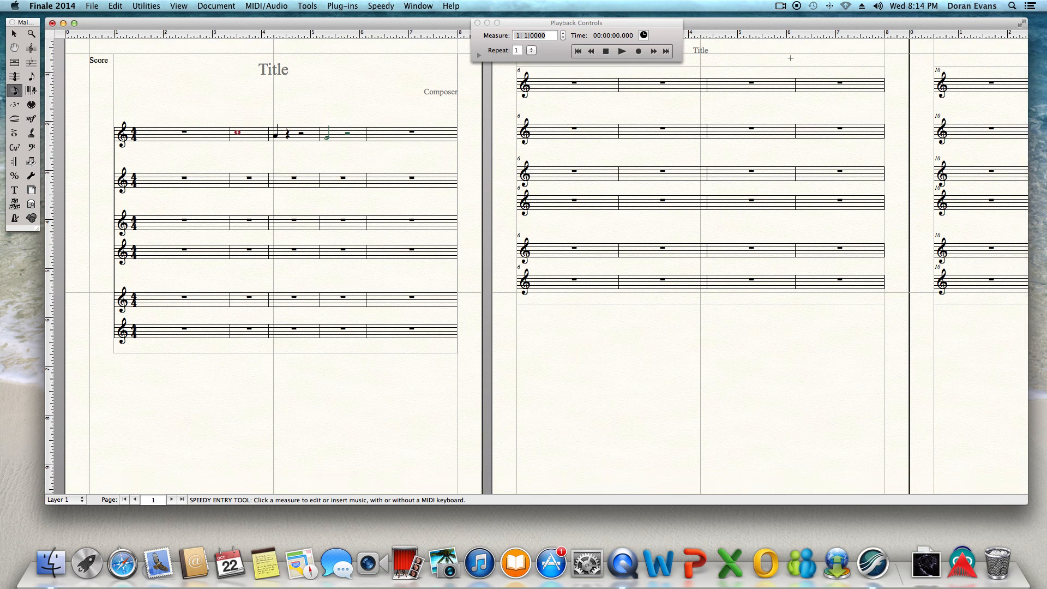